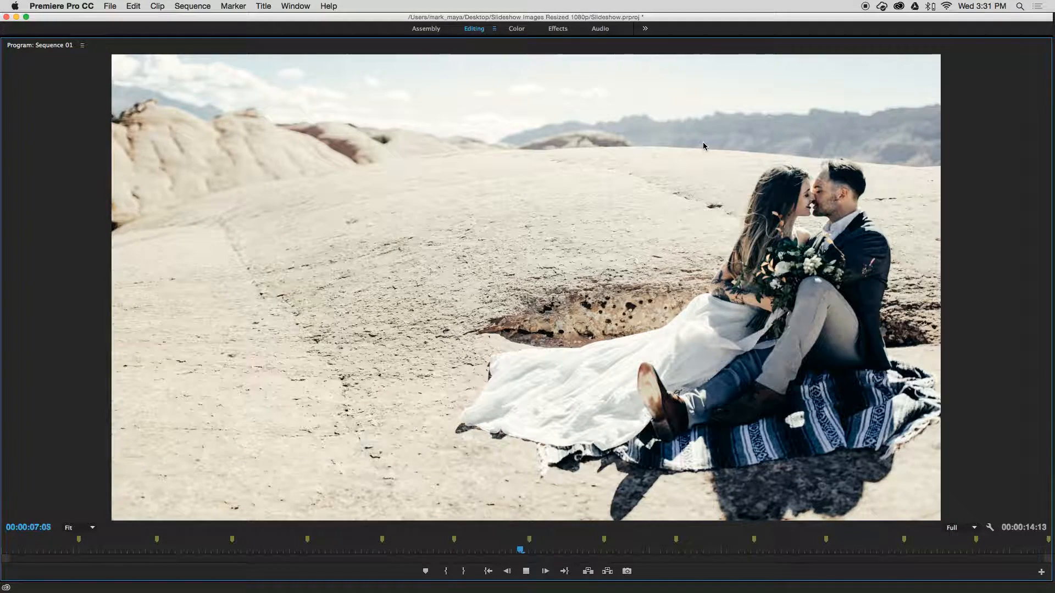
Stop the full-size playback, restore the panel layout and maximize the Sequence 01 timeline.
key(space)
key(grave)
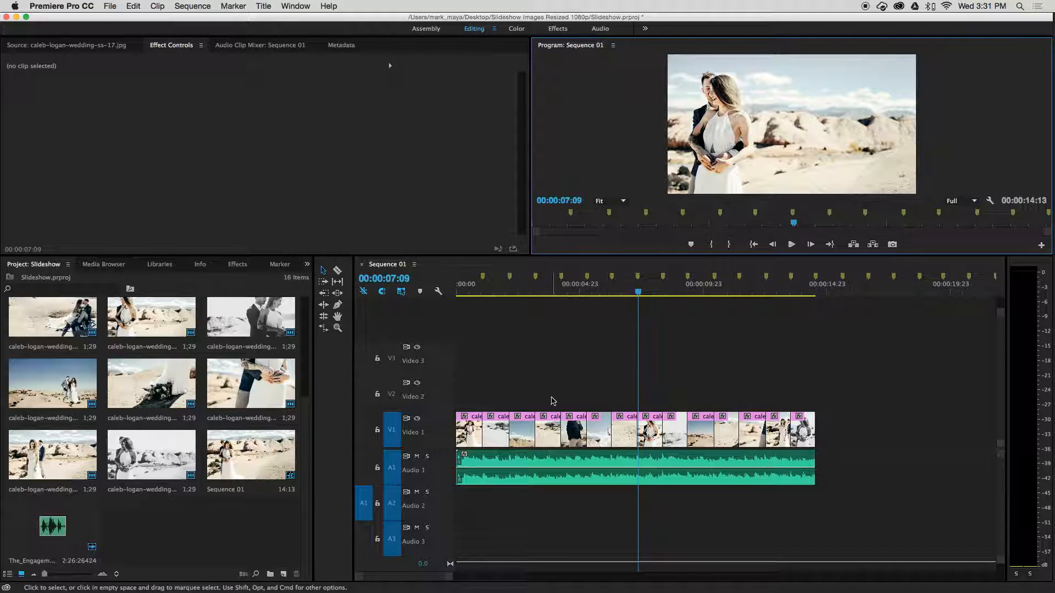
click(526, 361)
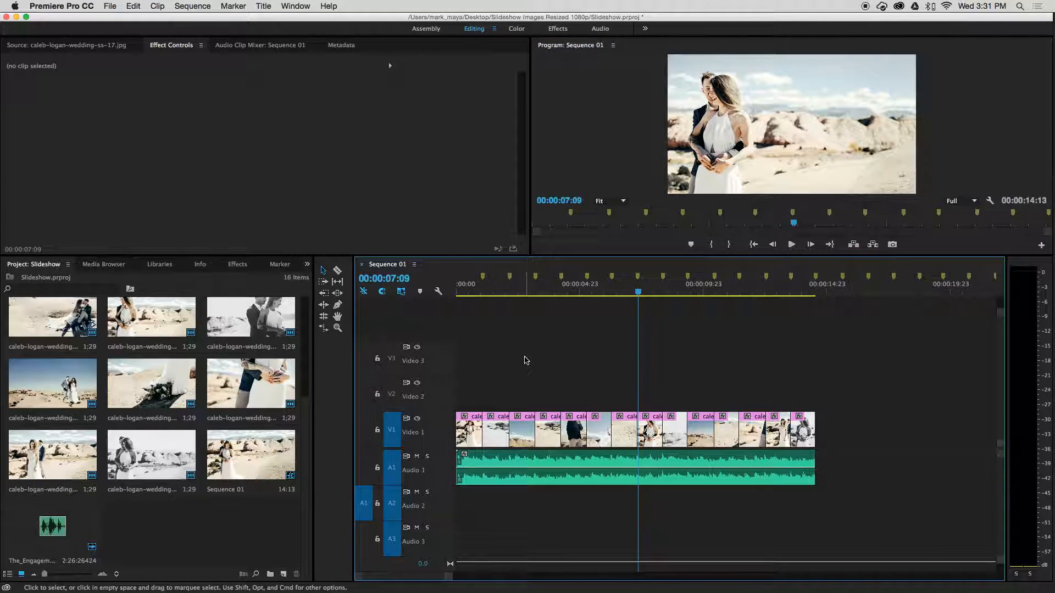
key(grave)
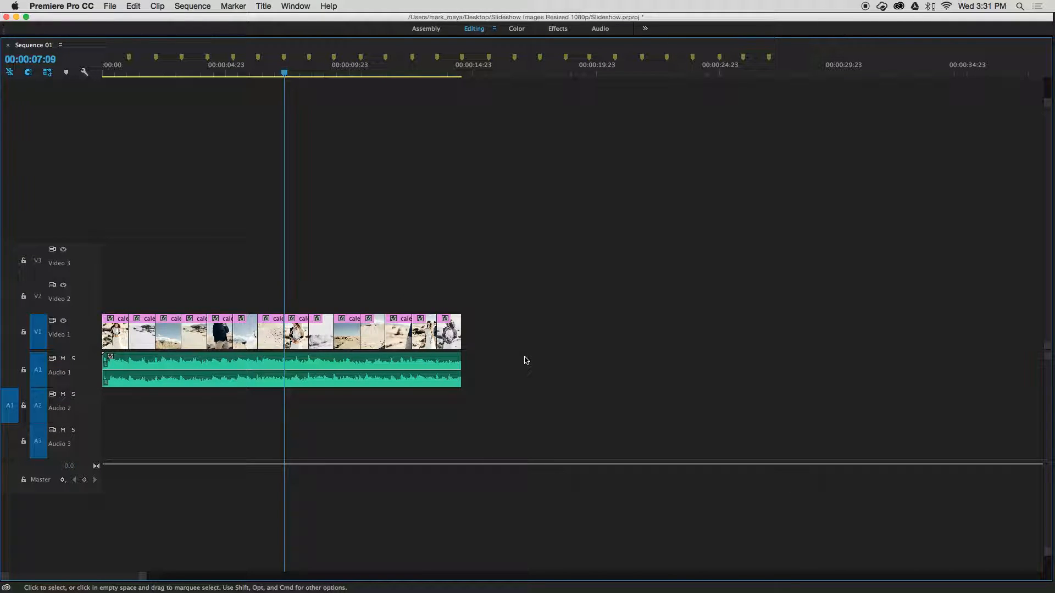
Move the first two photos (ss-19 and ss-7) to Video 2 end to end, extending each to span two marker intervals.
key(equal)
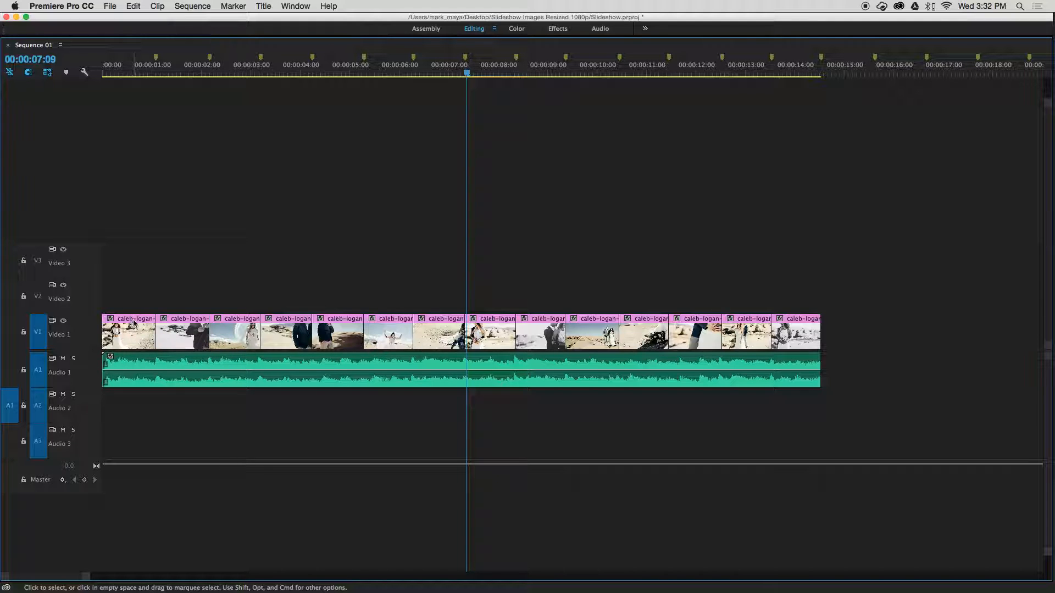
drag(133, 322, 133, 308)
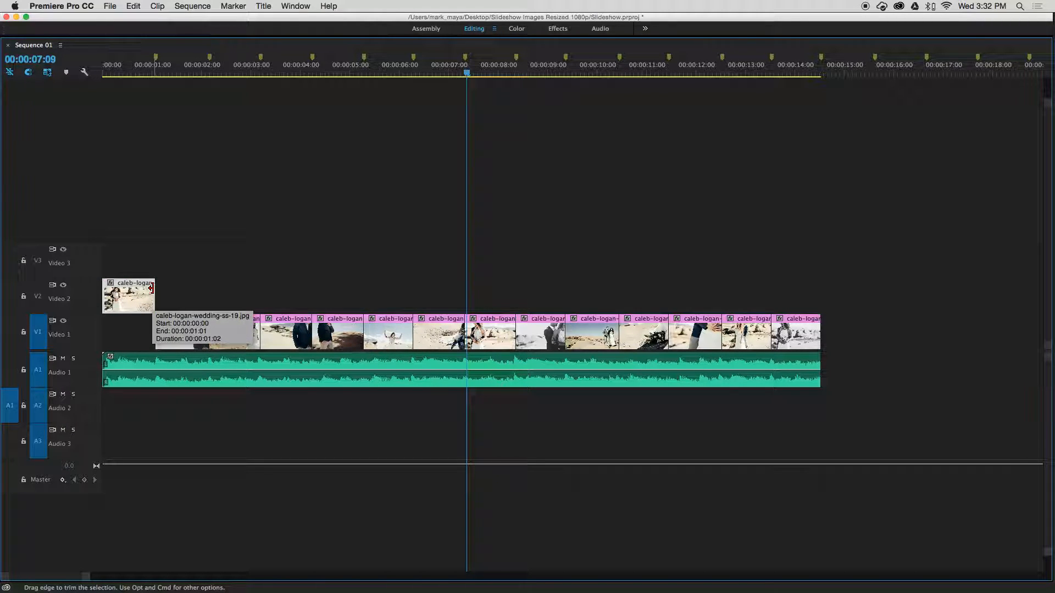
drag(151, 288, 205, 286)
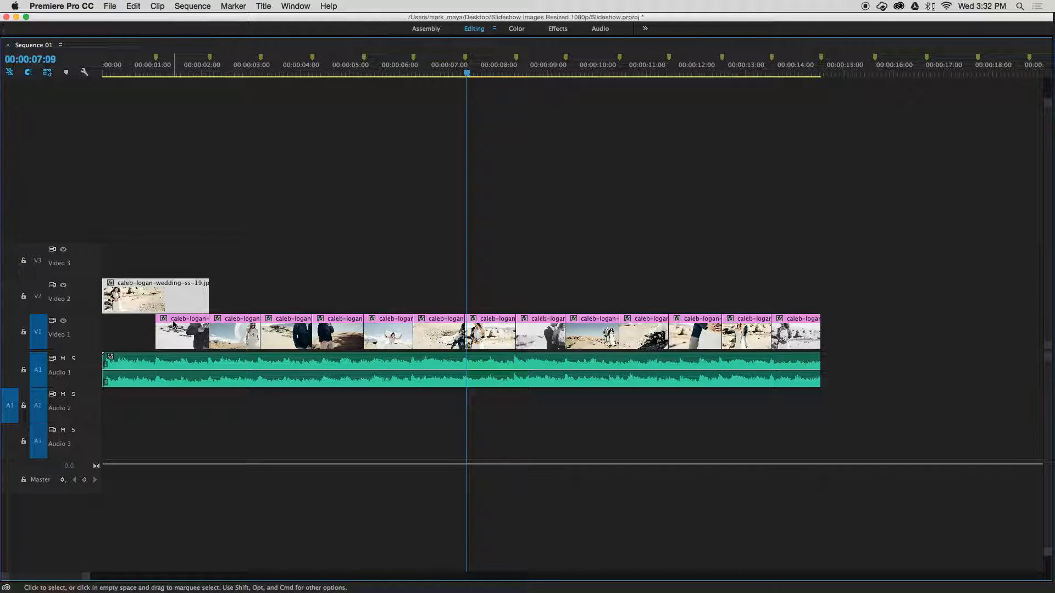
drag(171, 298, 226, 295)
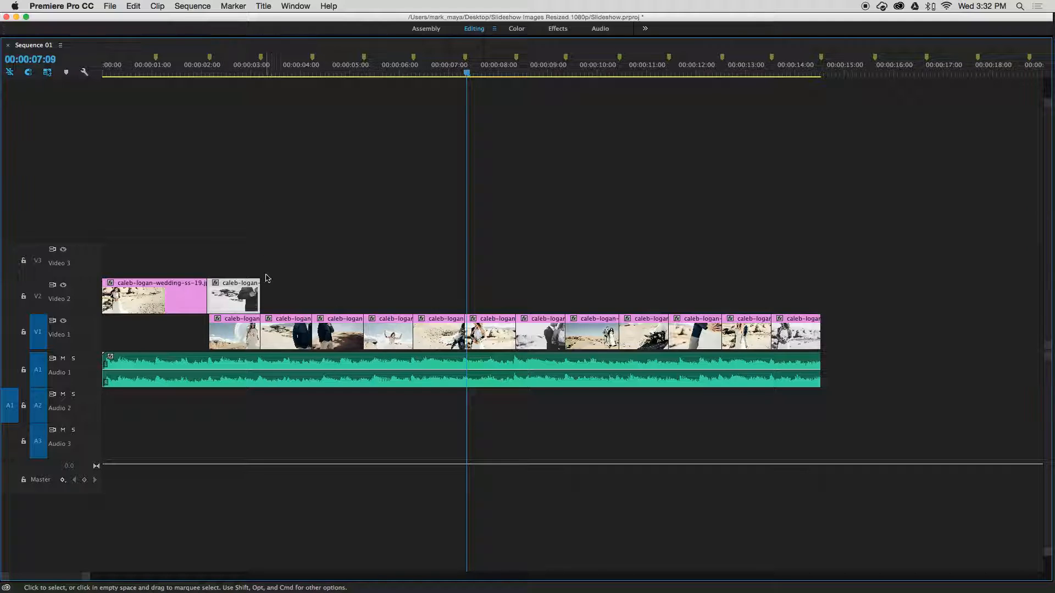
drag(257, 286, 311, 276)
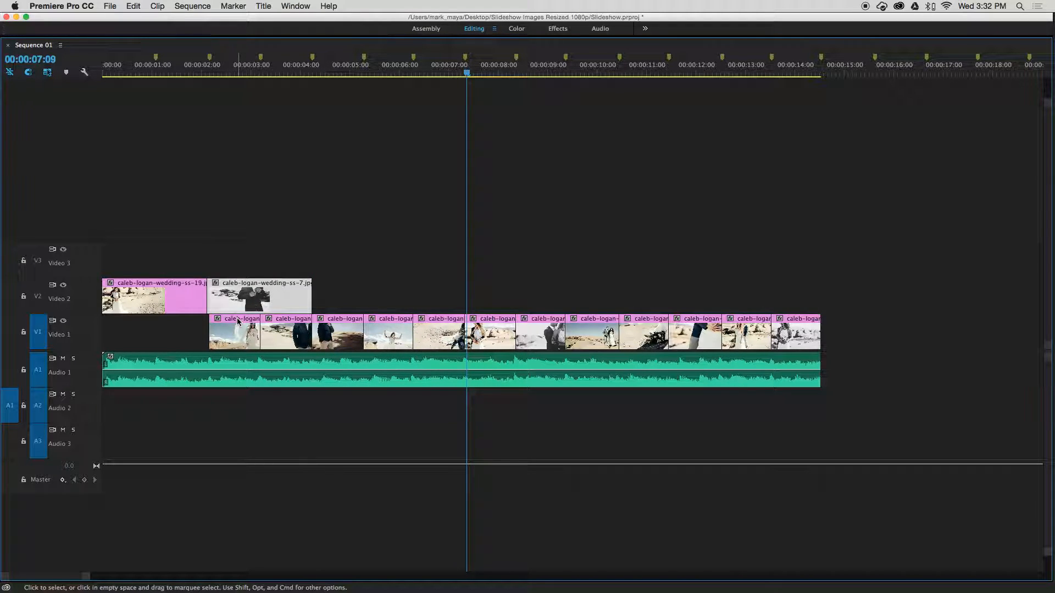
Place photos ss-3 and ss-8 end to end after ss-7 on Video 2, each extended across two marker intervals.
drag(237, 321, 413, 282)
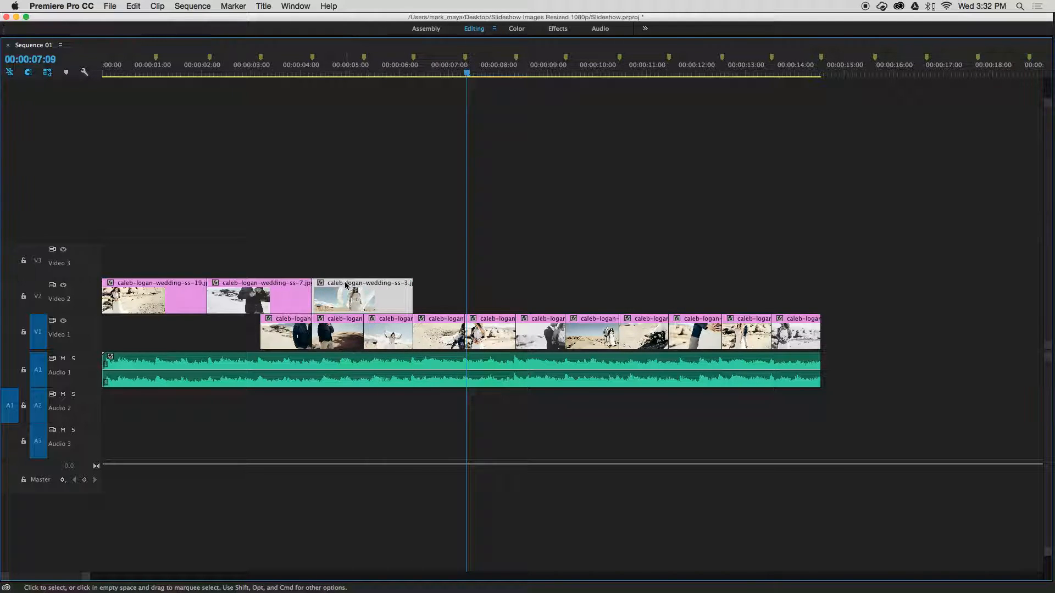
drag(280, 321, 438, 300)
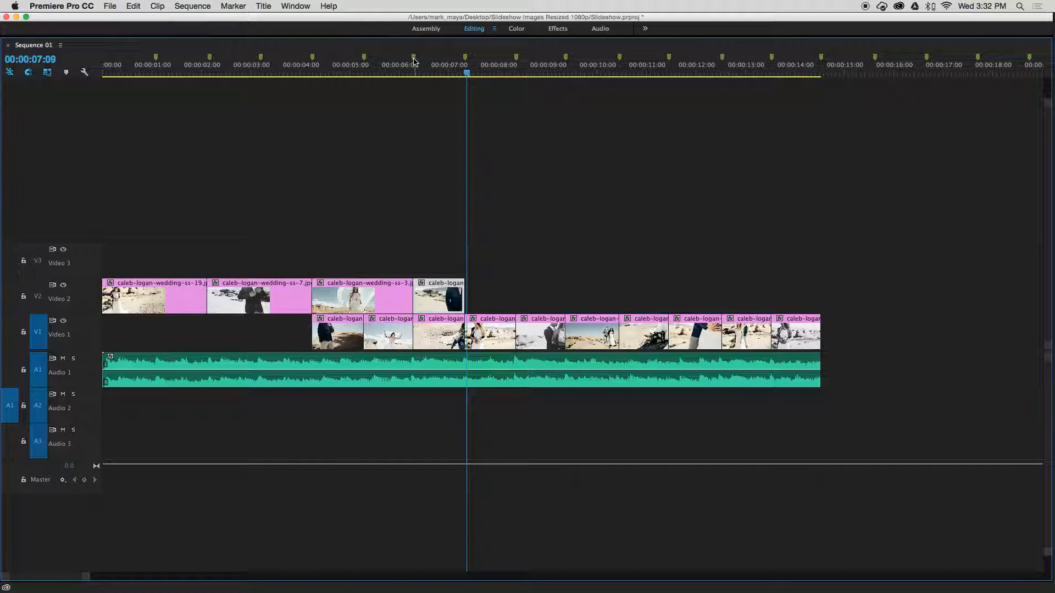
drag(463, 289, 517, 285)
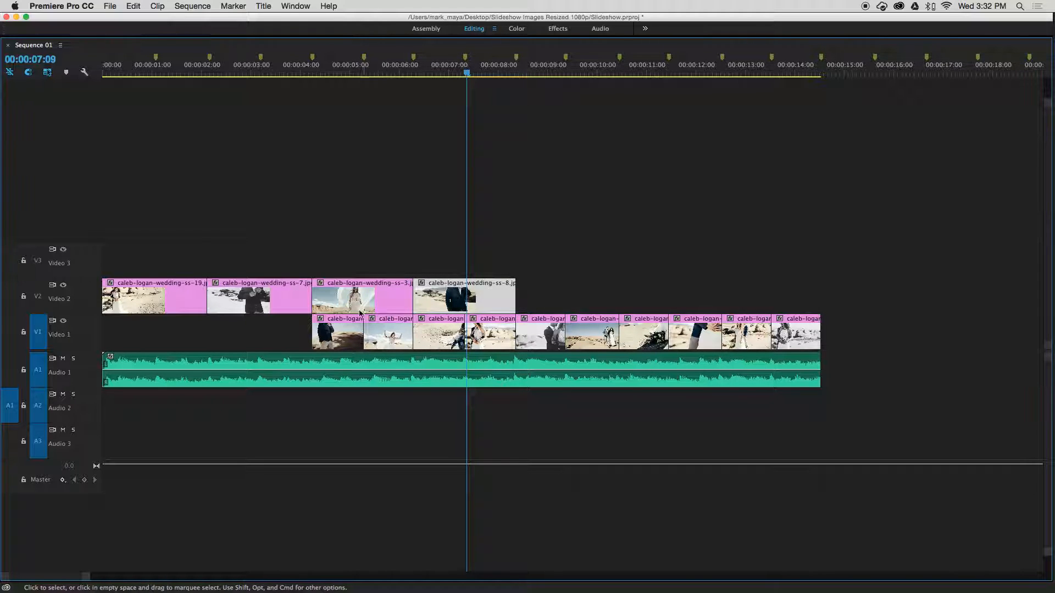
Move photos ss-10, ss-13, ss-16 and ss-18 end to end onto Video 2, extending each across two marker intervals.
drag(334, 320, 618, 286)
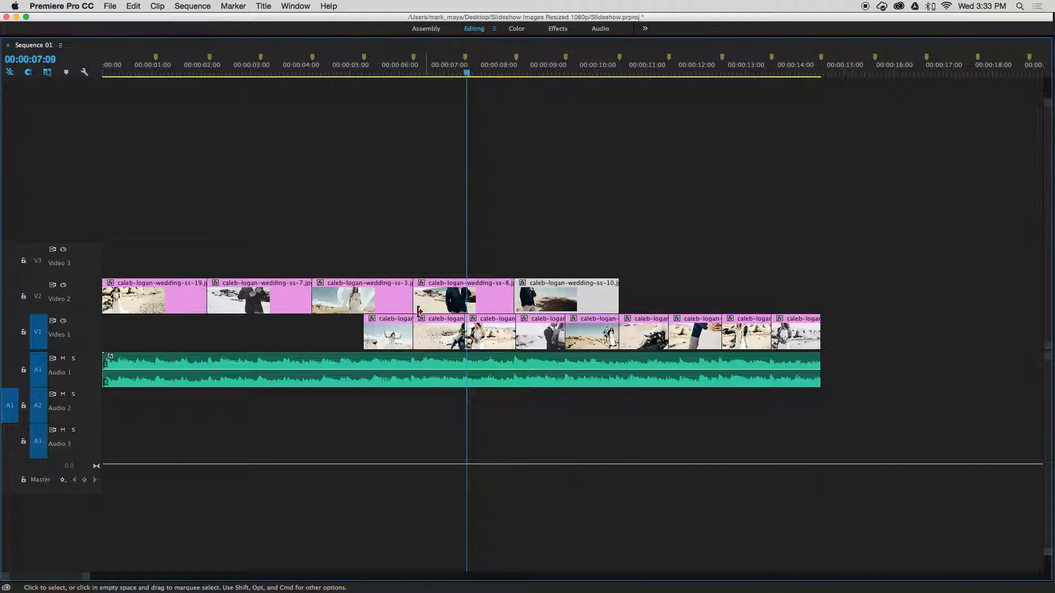
drag(386, 322, 720, 284)
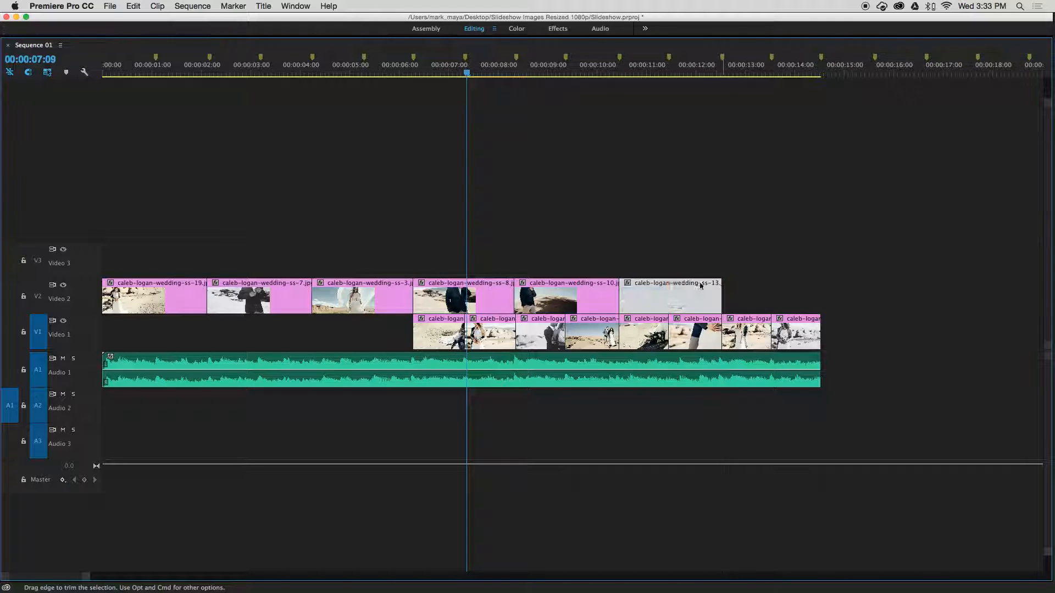
drag(444, 320, 814, 295)
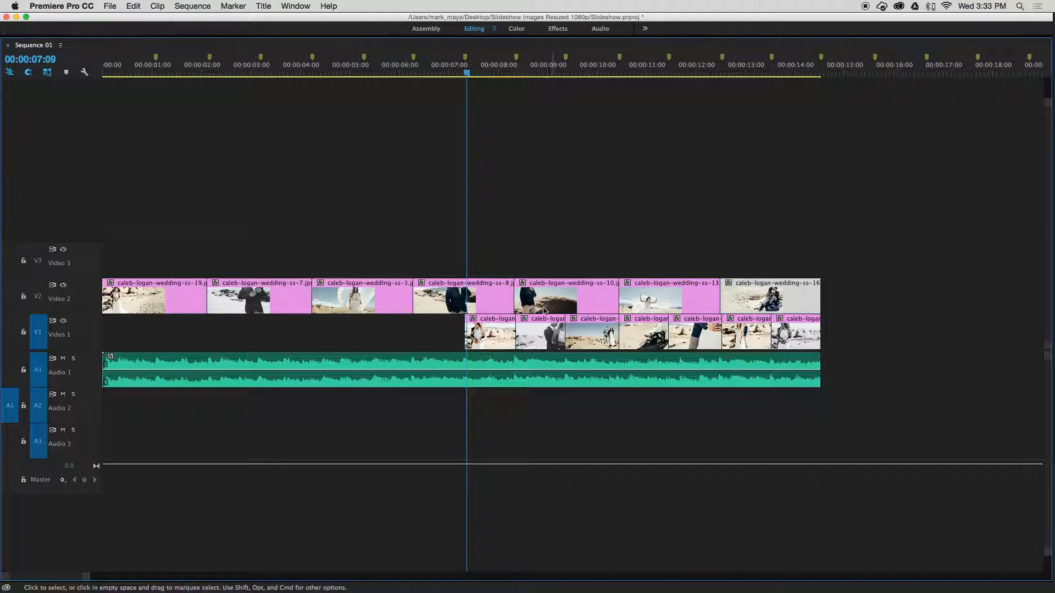
drag(489, 322, 922, 290)
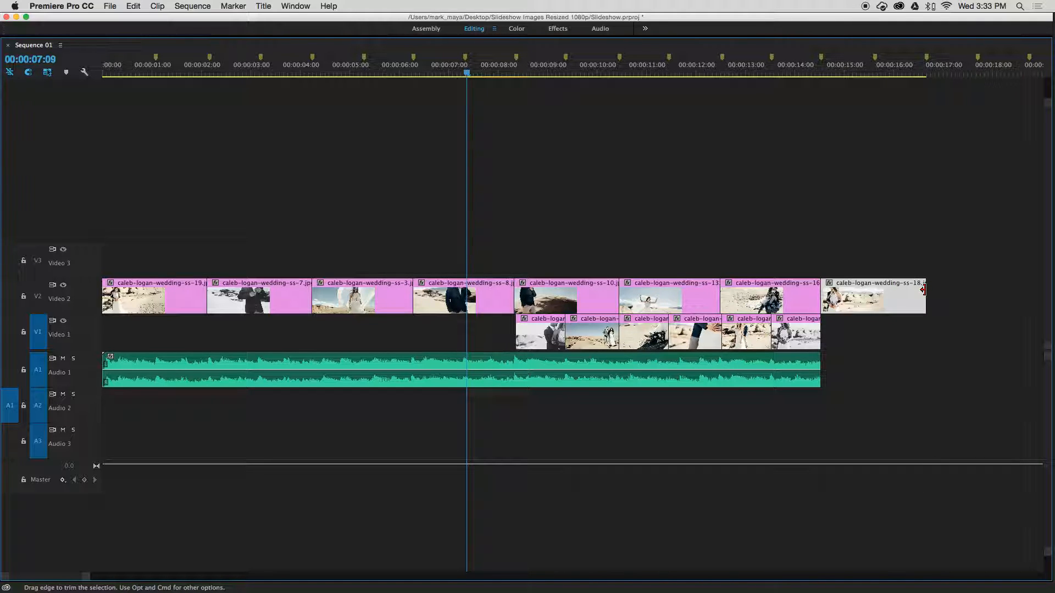
Move the ninth through thirteenth photos from Video 1 to the end of Video 2, extending each across two marker intervals.
key(minus)
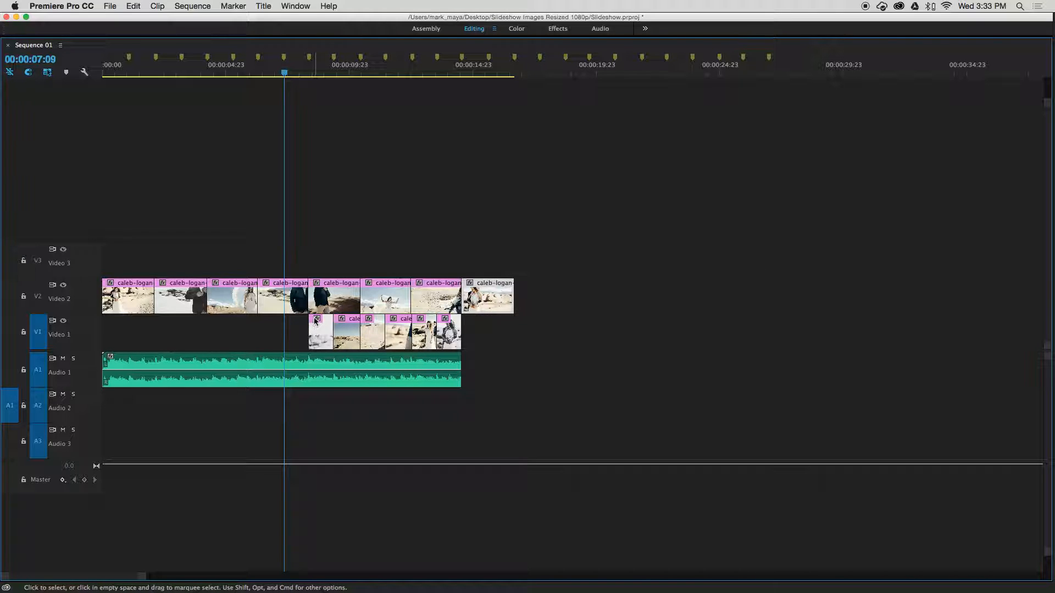
drag(314, 321, 561, 295)
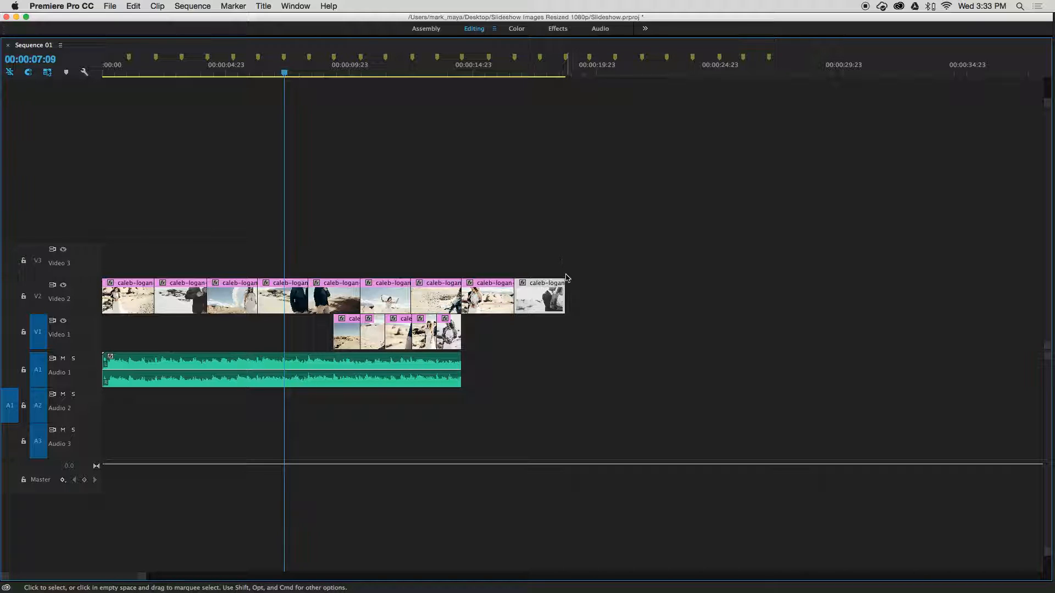
drag(349, 324, 614, 293)
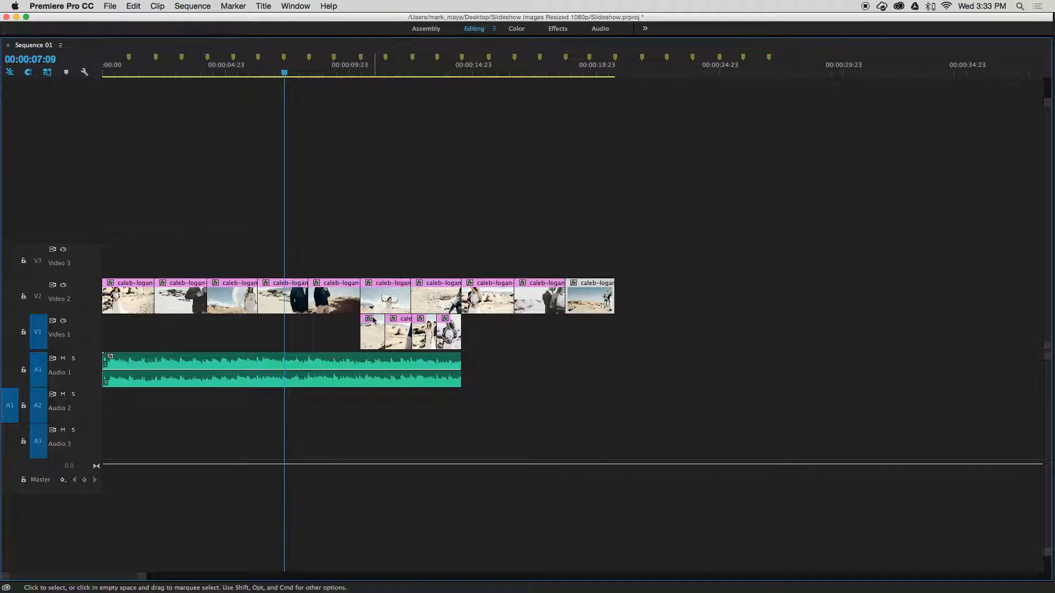
drag(374, 323, 661, 292)
drag(405, 332, 718, 290)
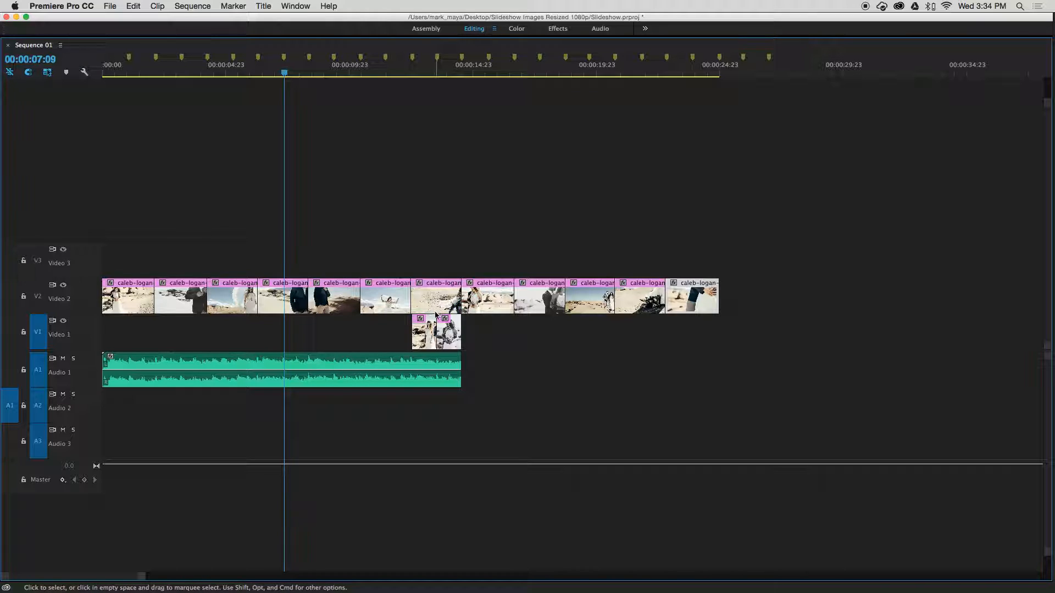
drag(431, 319, 739, 298)
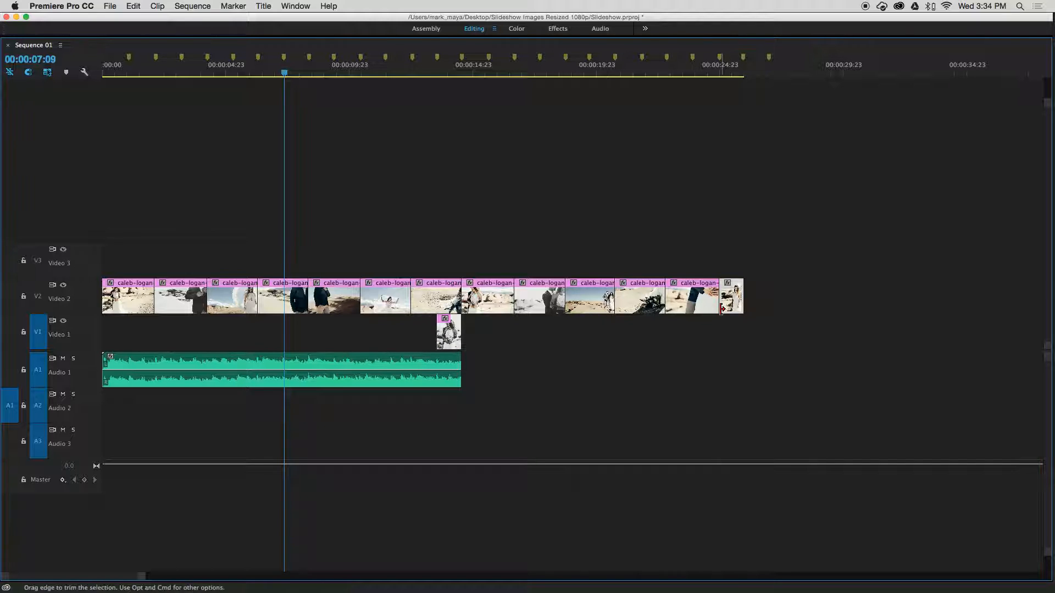
drag(742, 298, 768, 296)
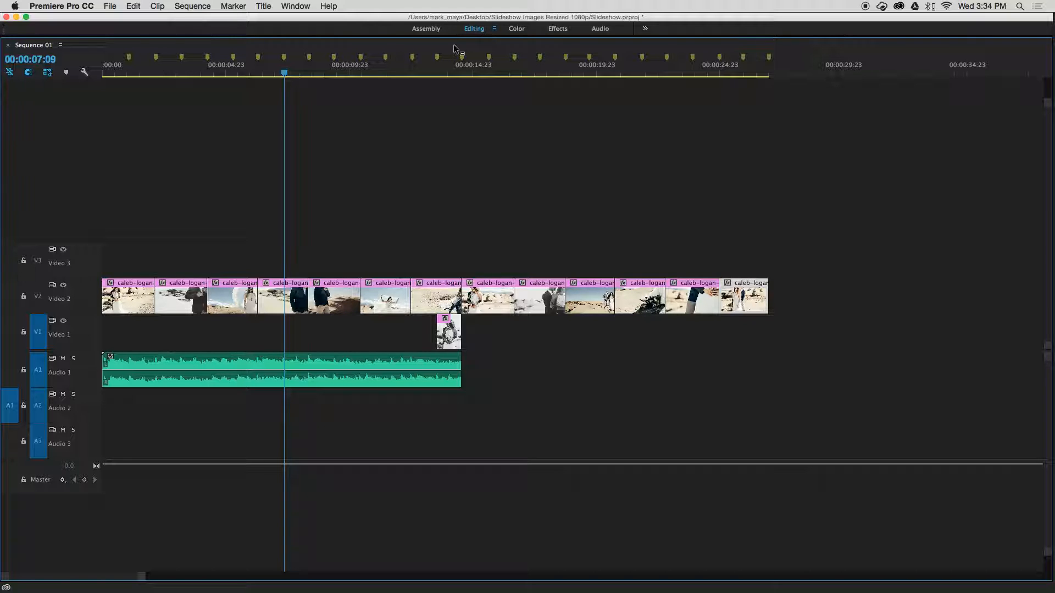
Extend the music clip on Audio 1 to 30 seconds and play its final section, adding three more beat markers.
key(space)
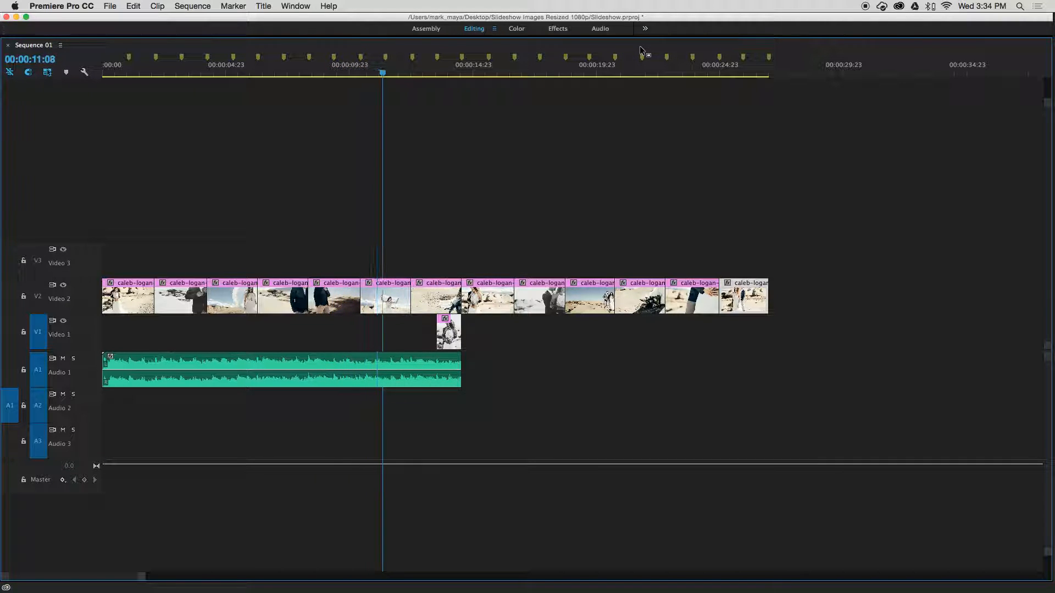
click(627, 65)
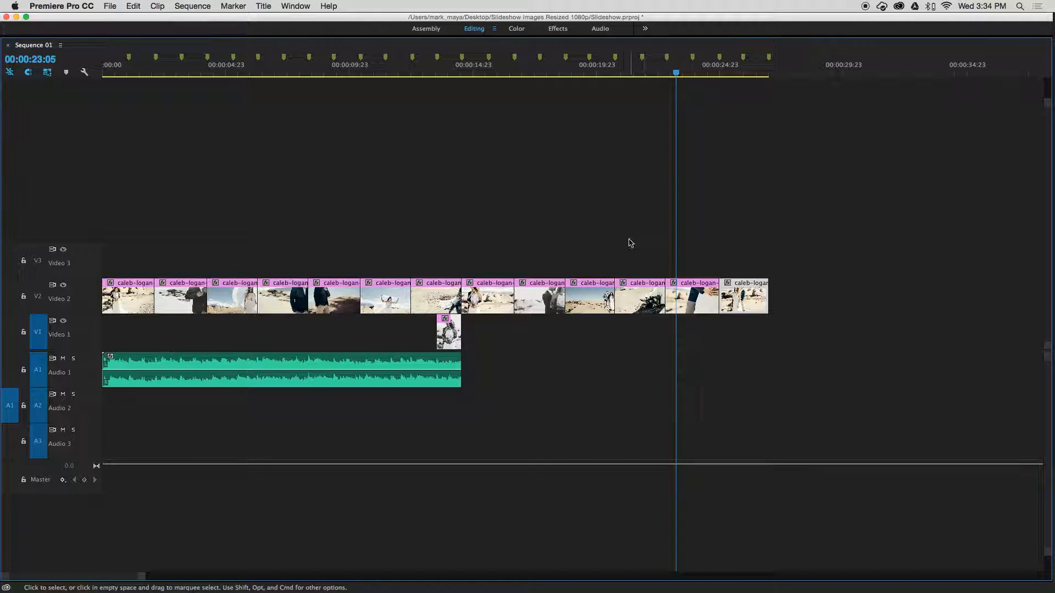
click(459, 364)
drag(460, 364, 811, 391)
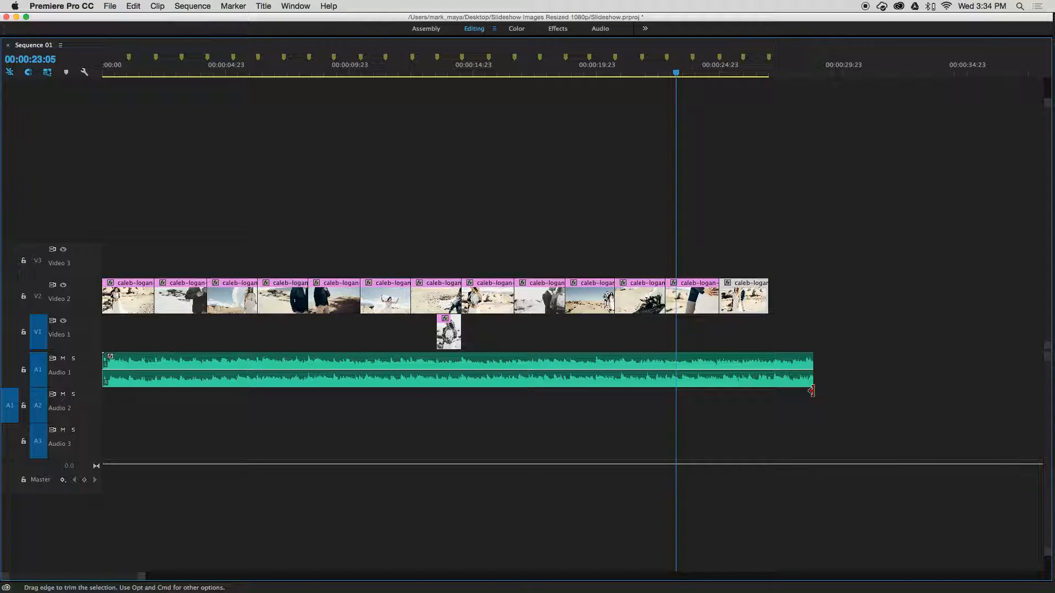
drag(676, 70, 600, 69)
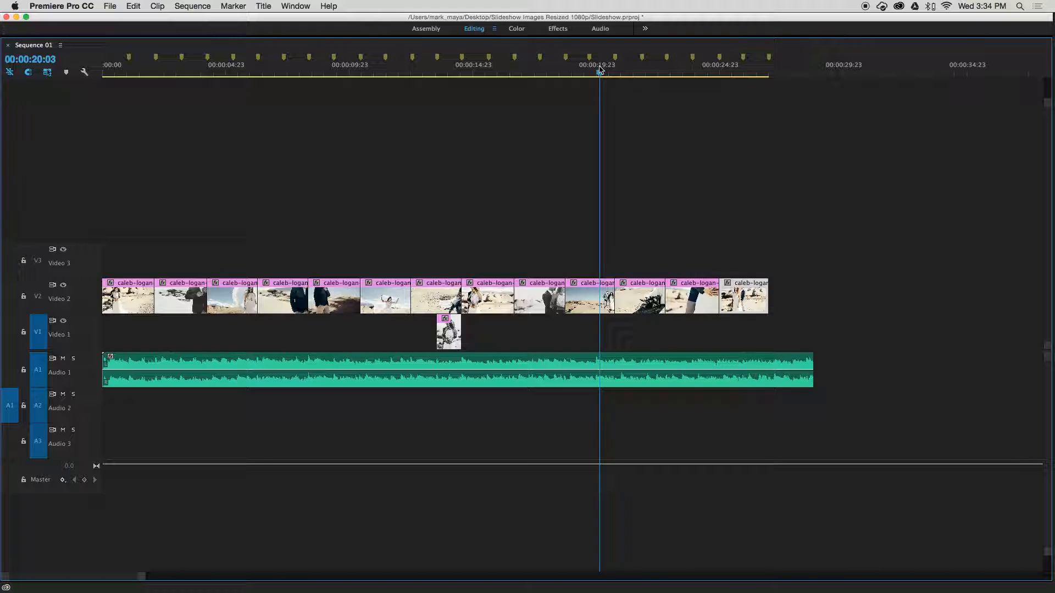
drag(810, 360, 844, 359)
key(space)
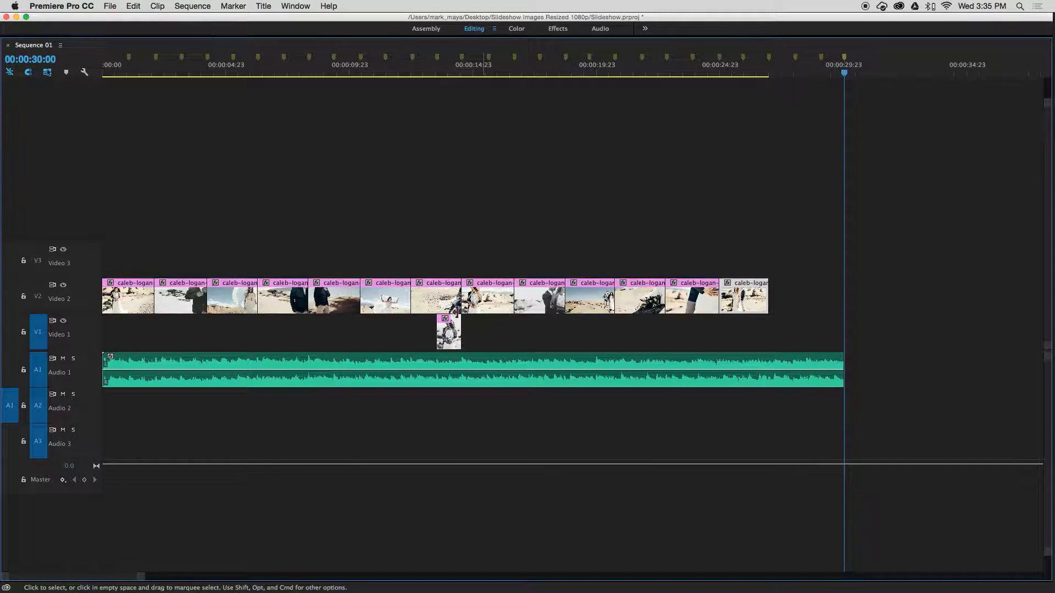
Move the last photo to the end of Video 2 across two marker intervals, and trim the music to its end.
drag(451, 324, 821, 288)
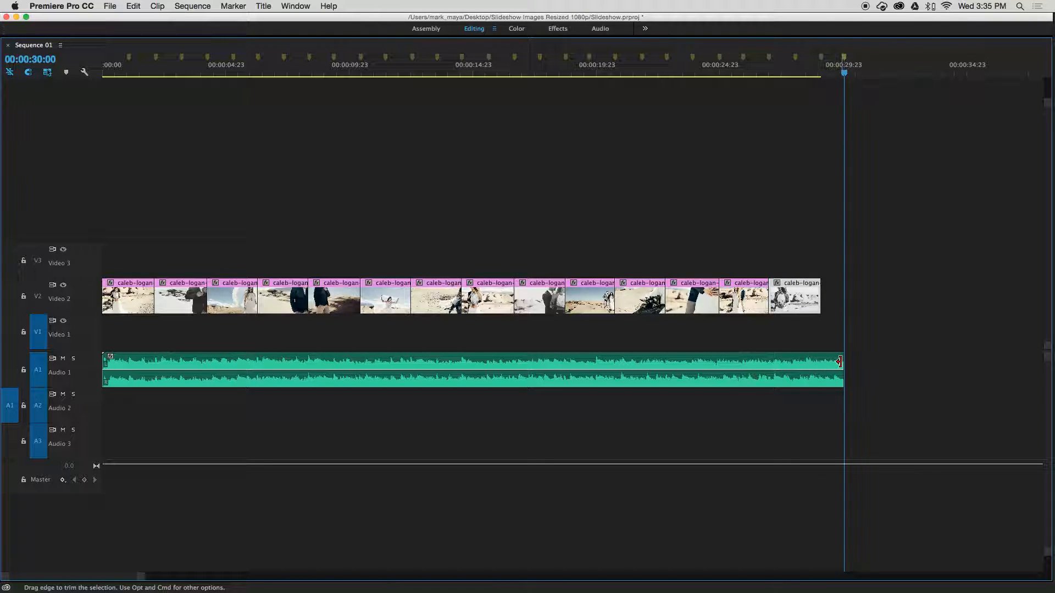
drag(840, 361, 819, 360)
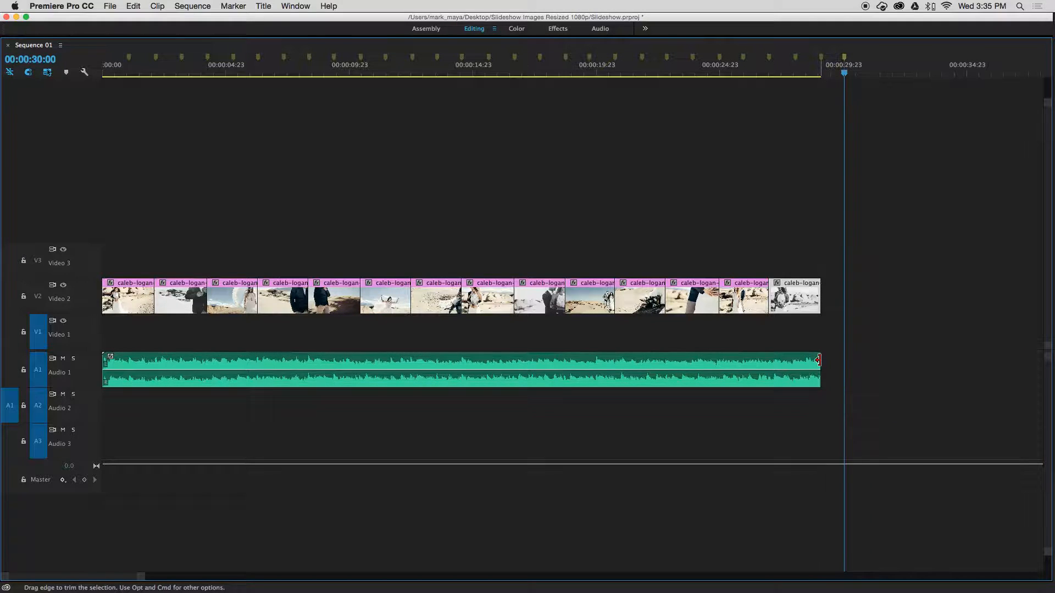
Select all the photos on Video 2, move them together straight down to Video 1 and clear the selection.
key(minus)
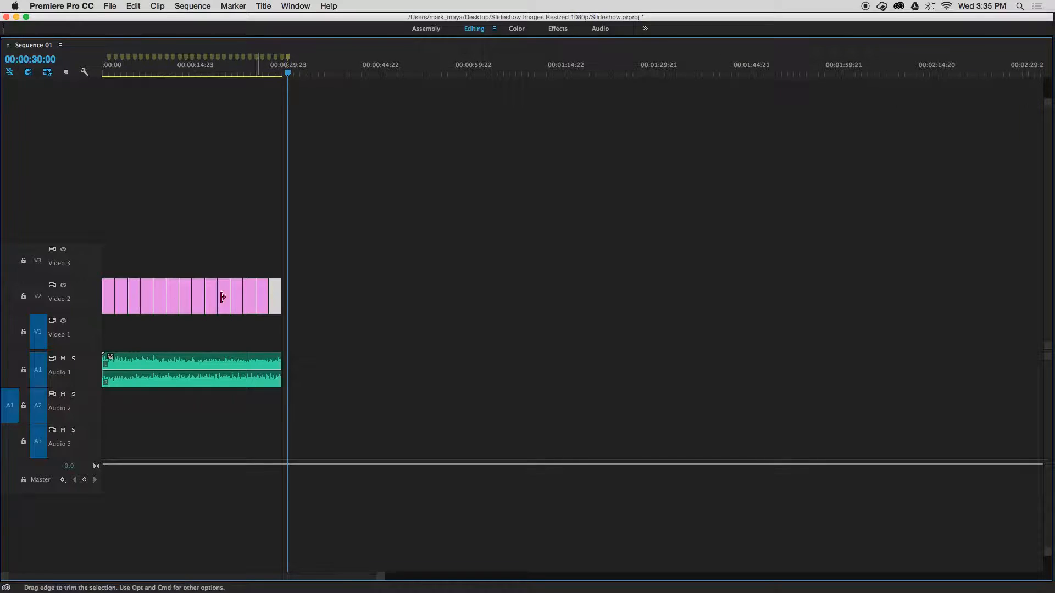
drag(106, 266, 277, 305)
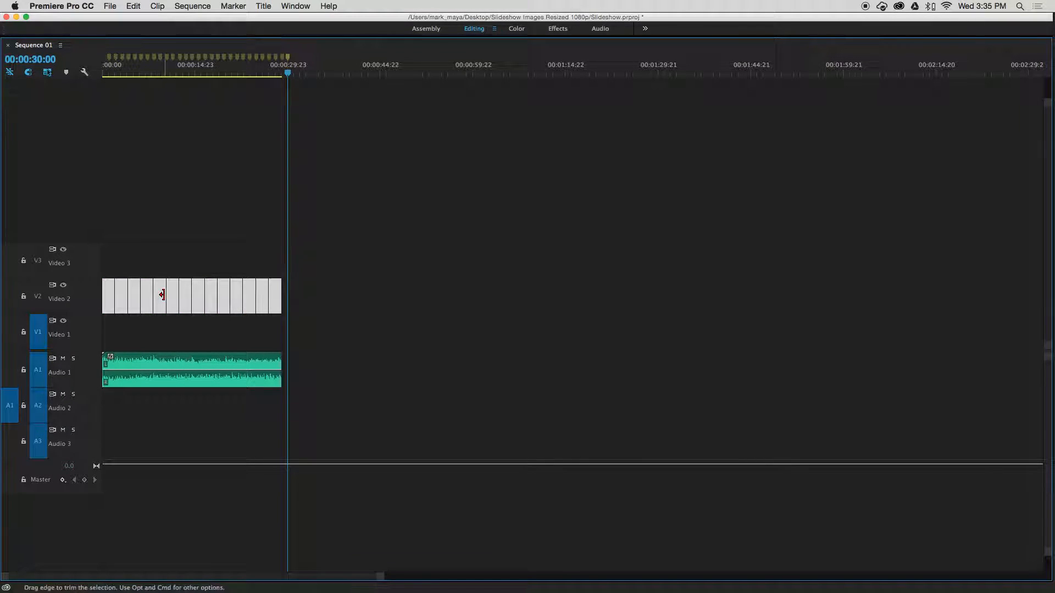
drag(159, 291, 157, 318)
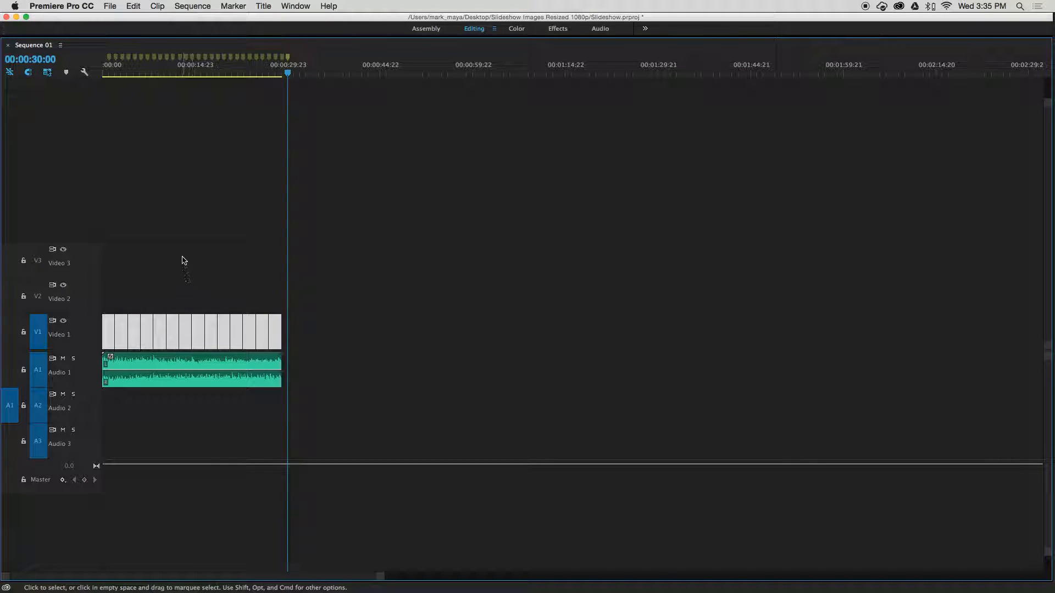
click(153, 219)
Preview the whole slideshow from the beginning in the maximized program monitor, and restore the panel layout when it ends.
key(grave)
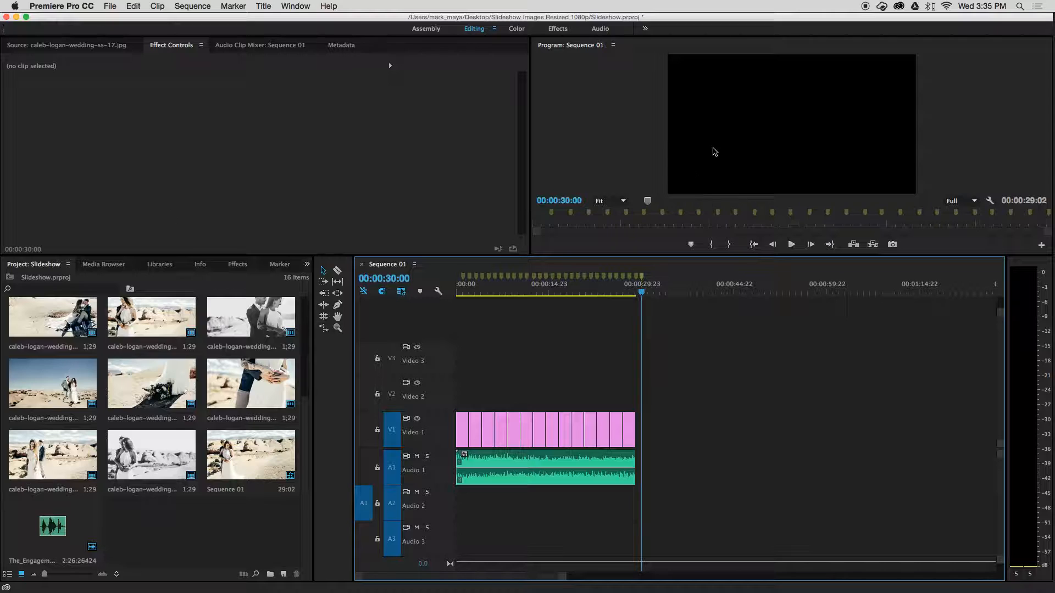
key(Home)
key(grave)
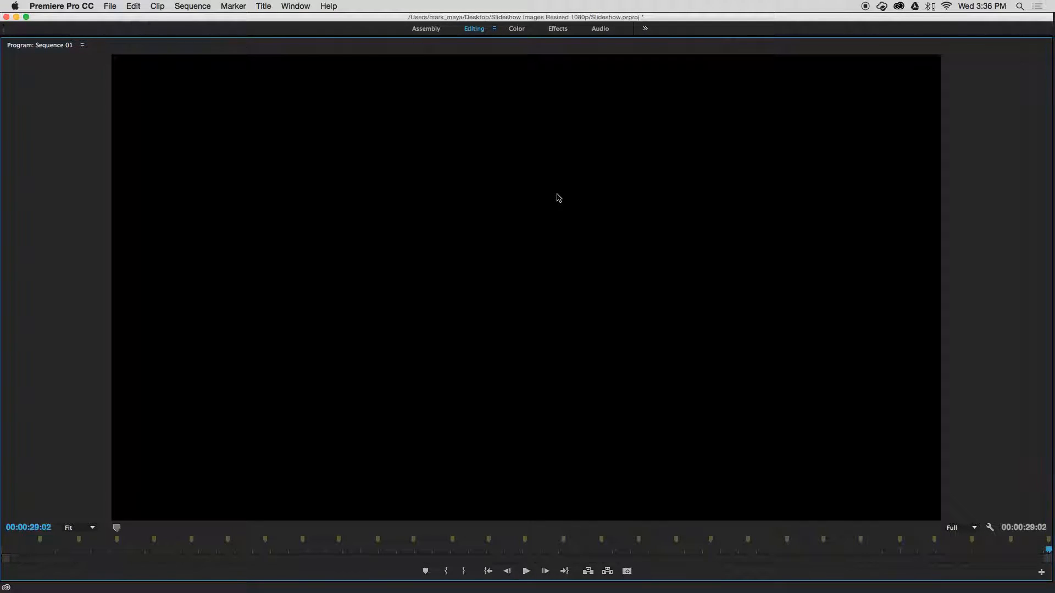
key(grave)
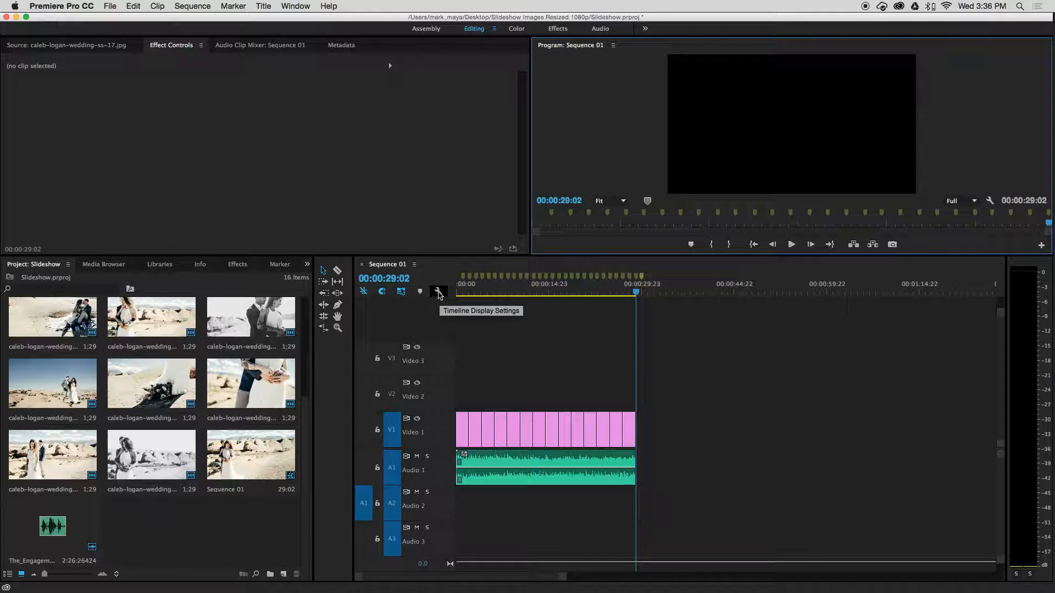
Turn on the display of video keyframes for the clips in the timeline.
click(438, 292)
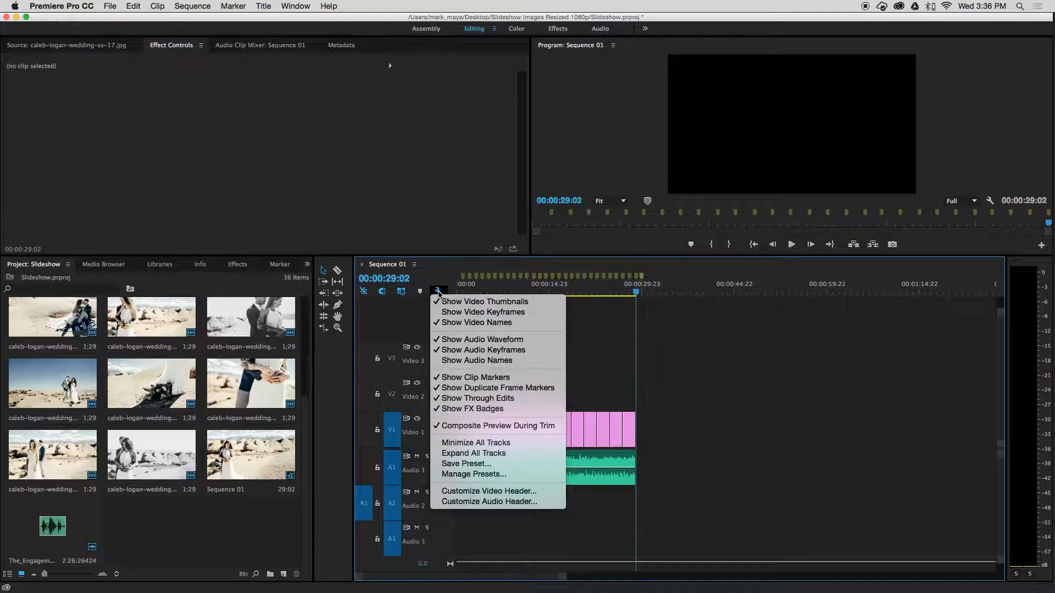
click(473, 454)
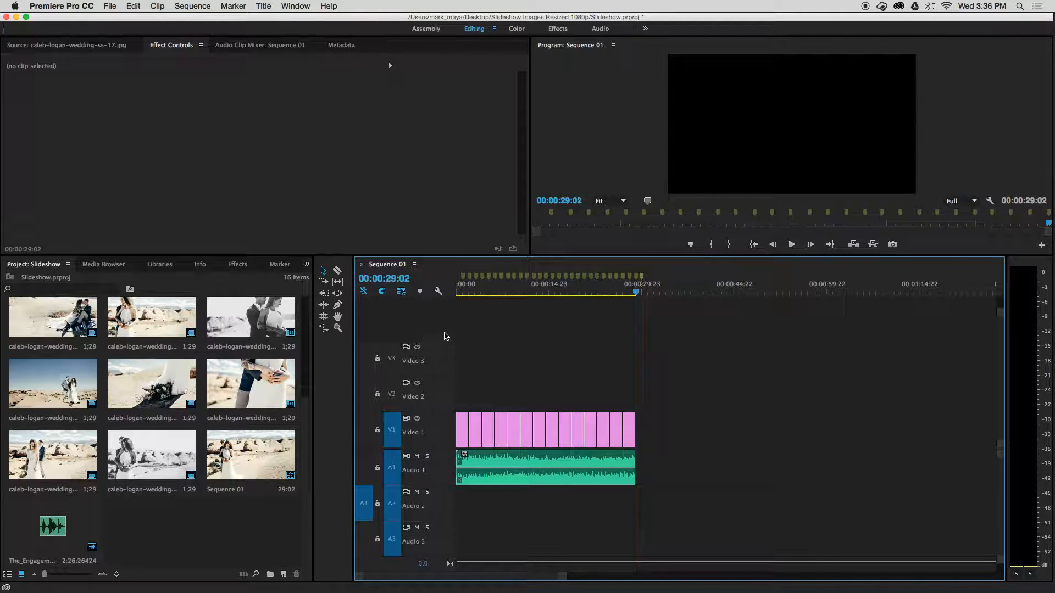
click(438, 291)
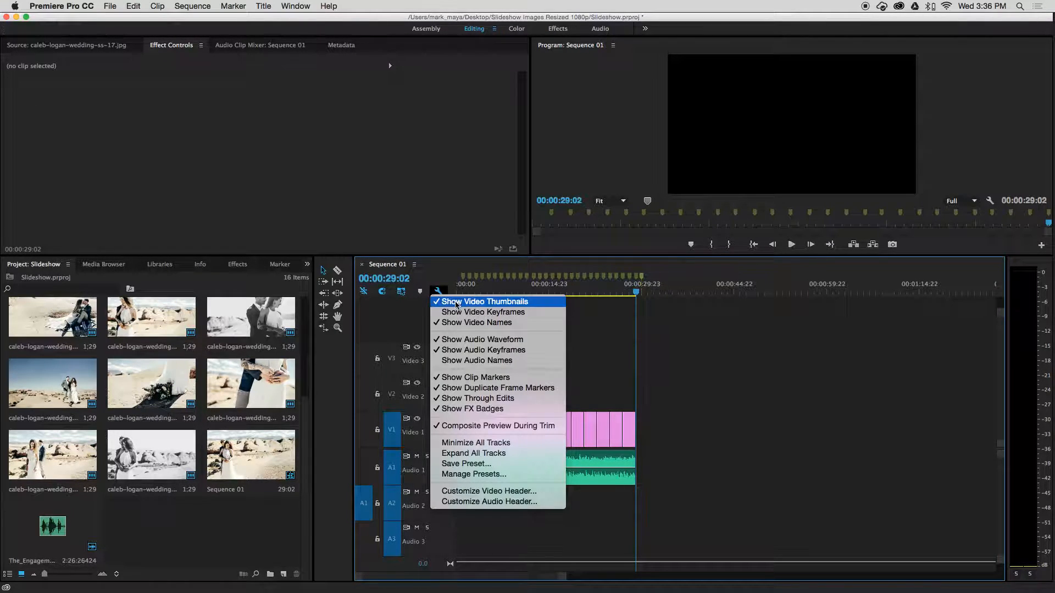
click(454, 312)
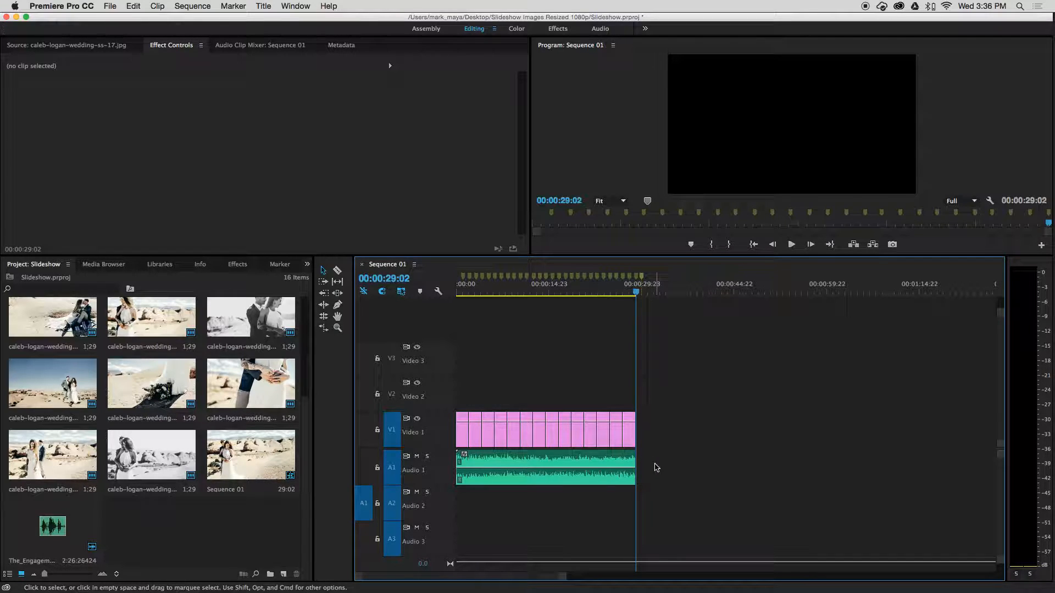
Maximize the timeline around the end of the sequence and enlarge the Audio 1 and Video 1 tracks until thumbnails and waveforms are large.
key(grave)
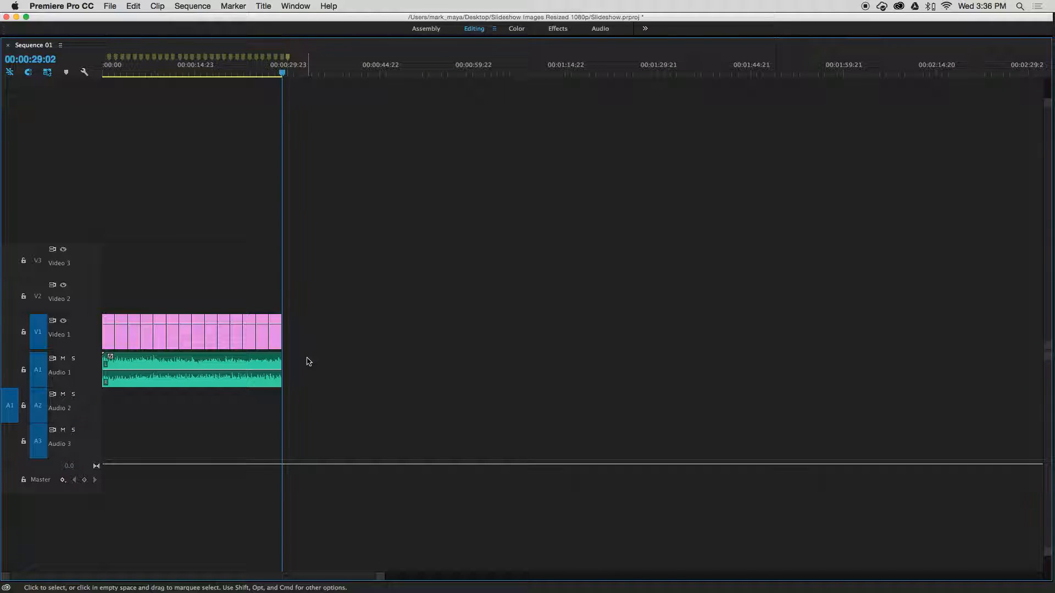
key(equal)
key(equal)
key(equal)
key(equal)
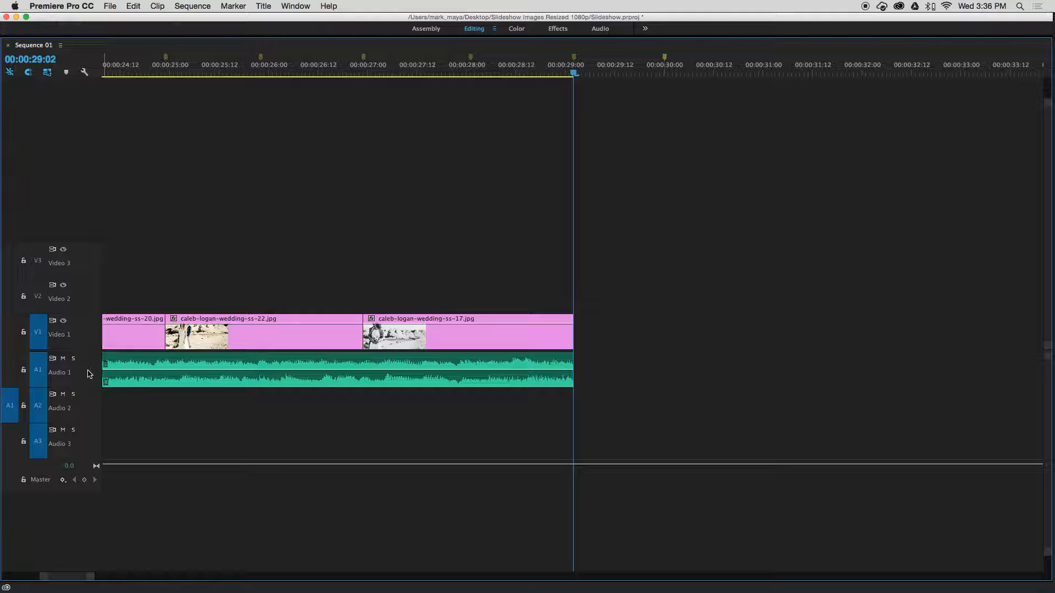
scroll(88, 371, up, 5)
scroll(88, 370, up, 5)
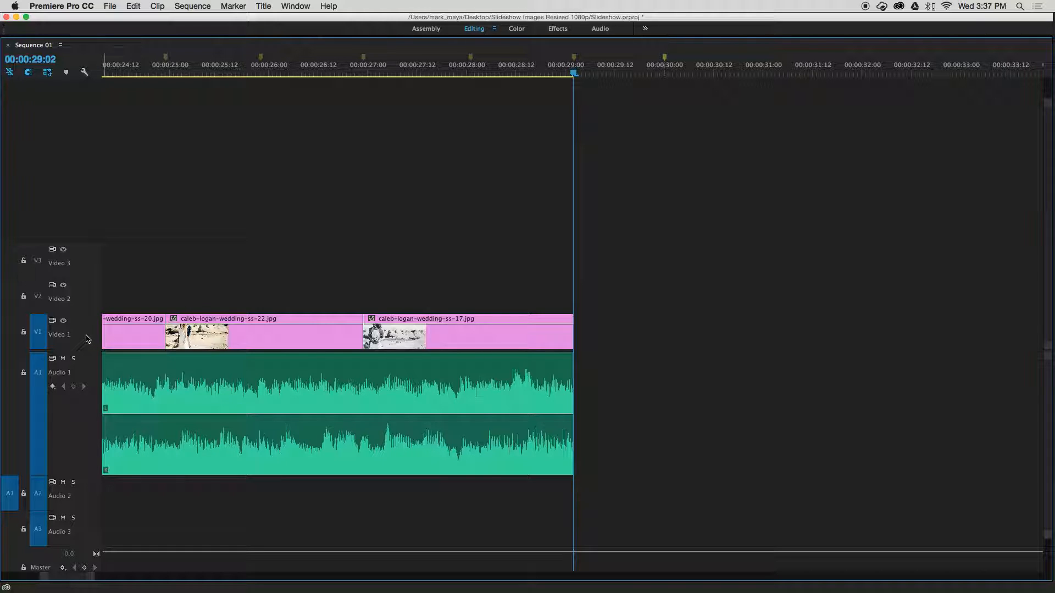
scroll(87, 338, up, 6)
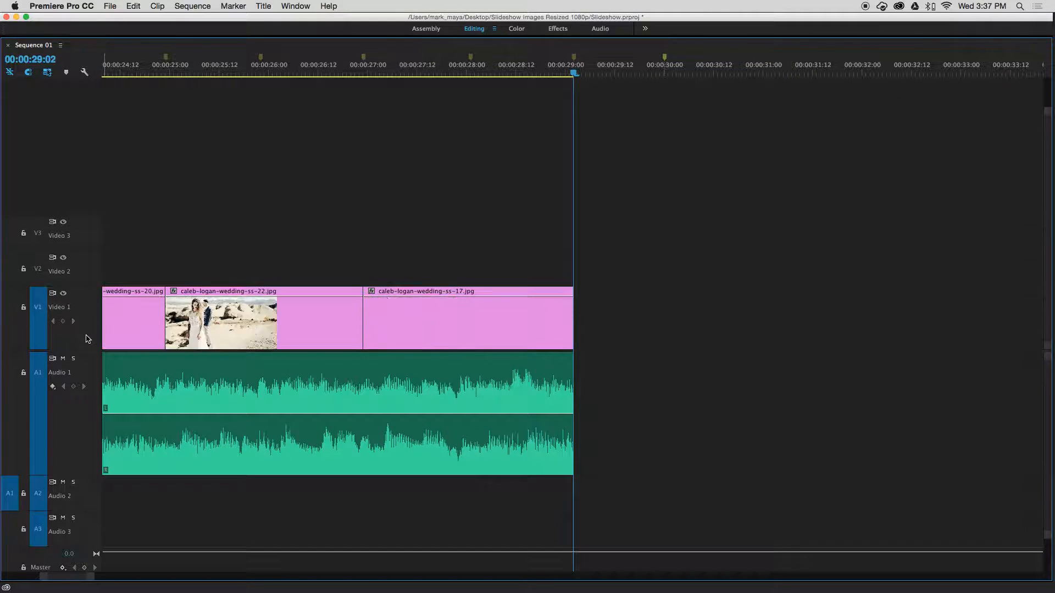
scroll(86, 339, up, 6)
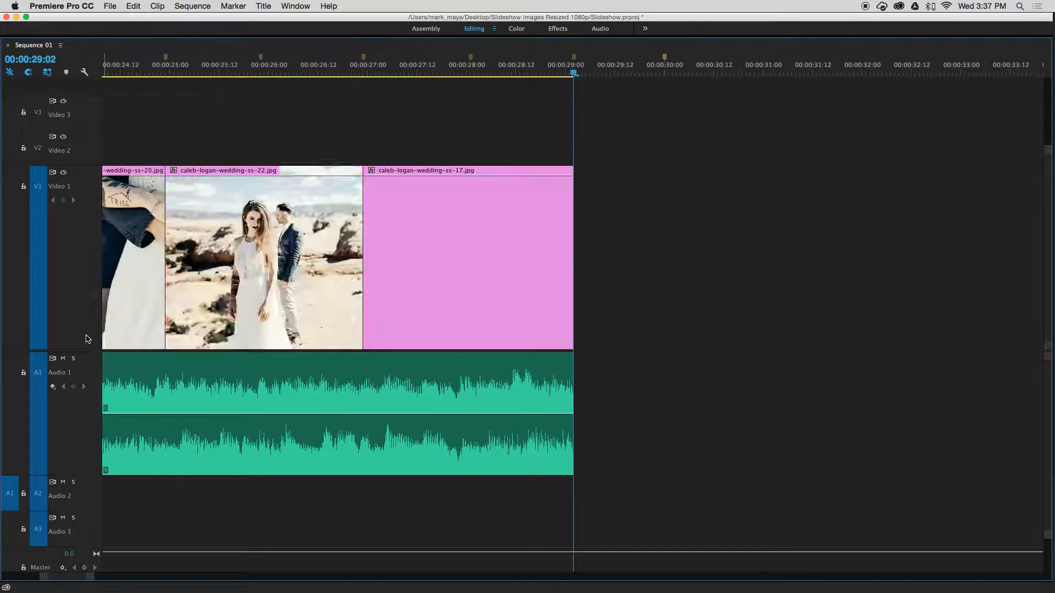
scroll(87, 283, down, 3)
scroll(87, 283, up, 6)
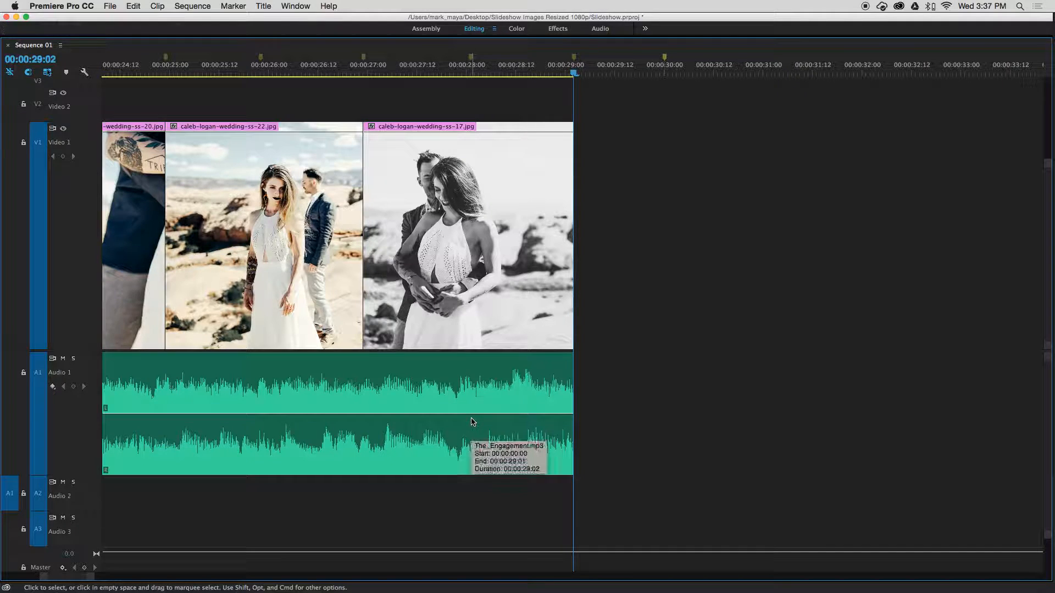
Fade out the music with the Pen tool, using a volume keyframe at 00:00:27:22 and another lowered to the bottom at the clip's end.
key(p)
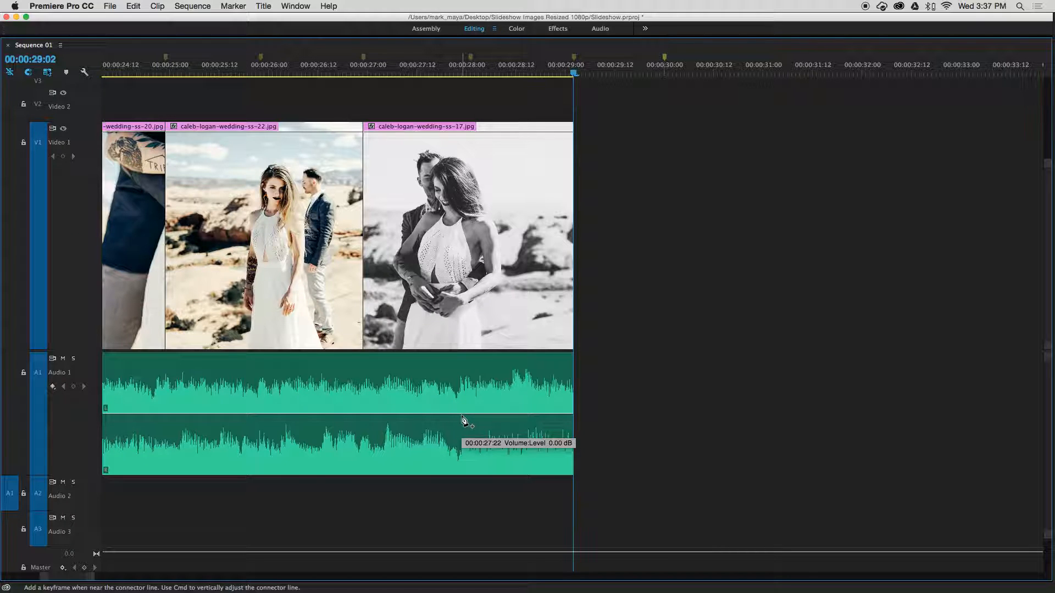
click(461, 416)
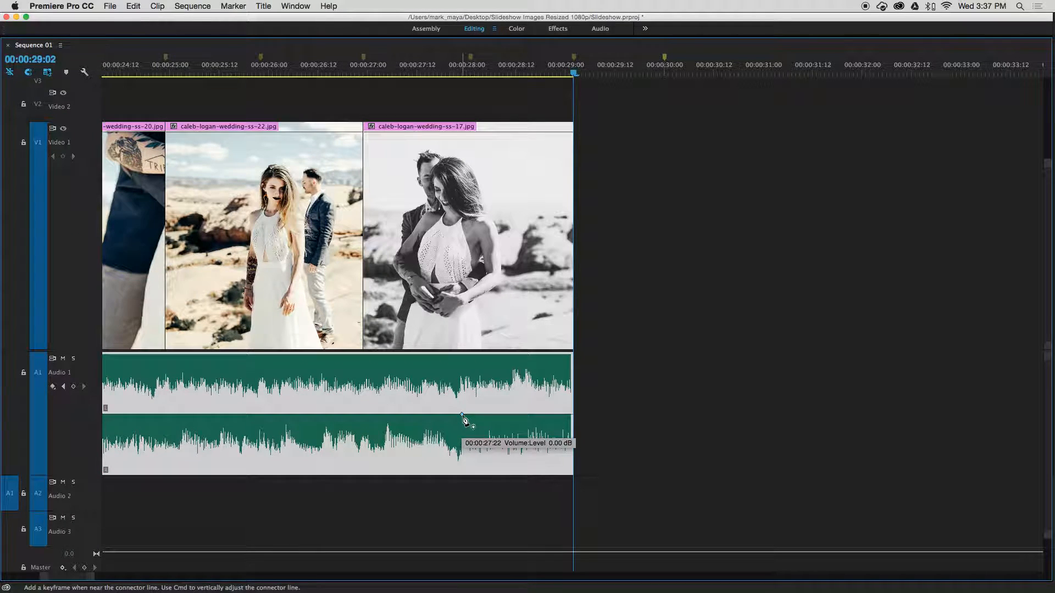
click(505, 415)
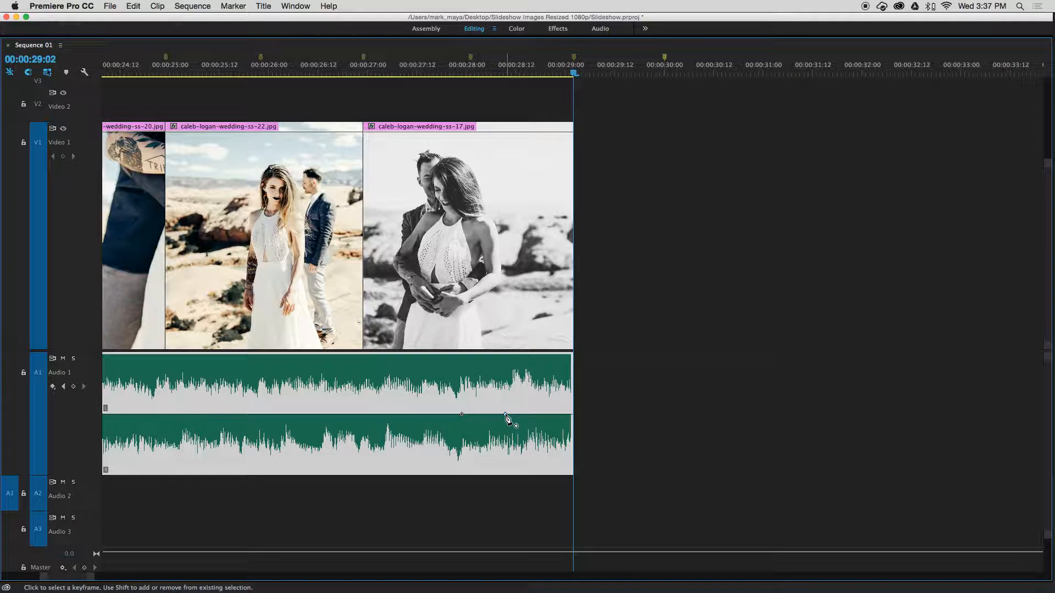
drag(505, 415, 573, 471)
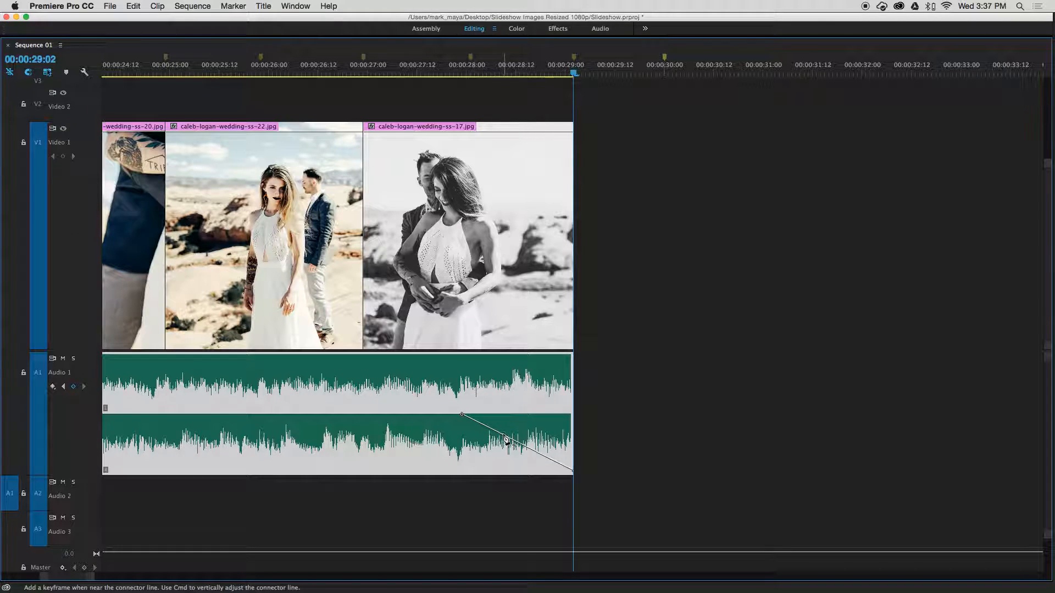
Play the music's fade-out, move its starting keyframe earlier to just after the last photo begins, and play it again.
click(202, 58)
key(space)
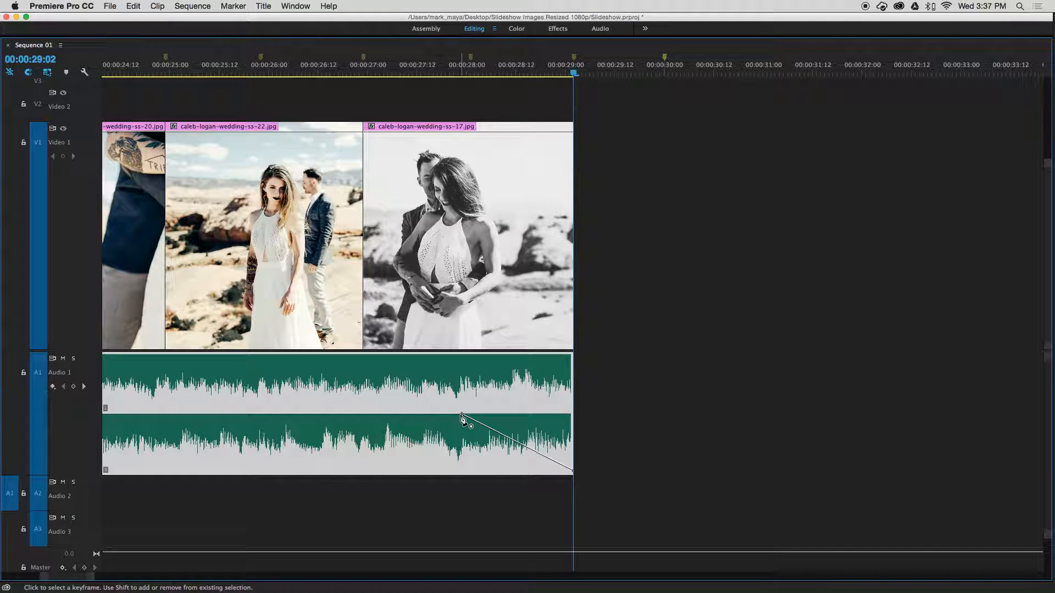
click(462, 417)
drag(462, 417, 399, 413)
click(264, 66)
key(space)
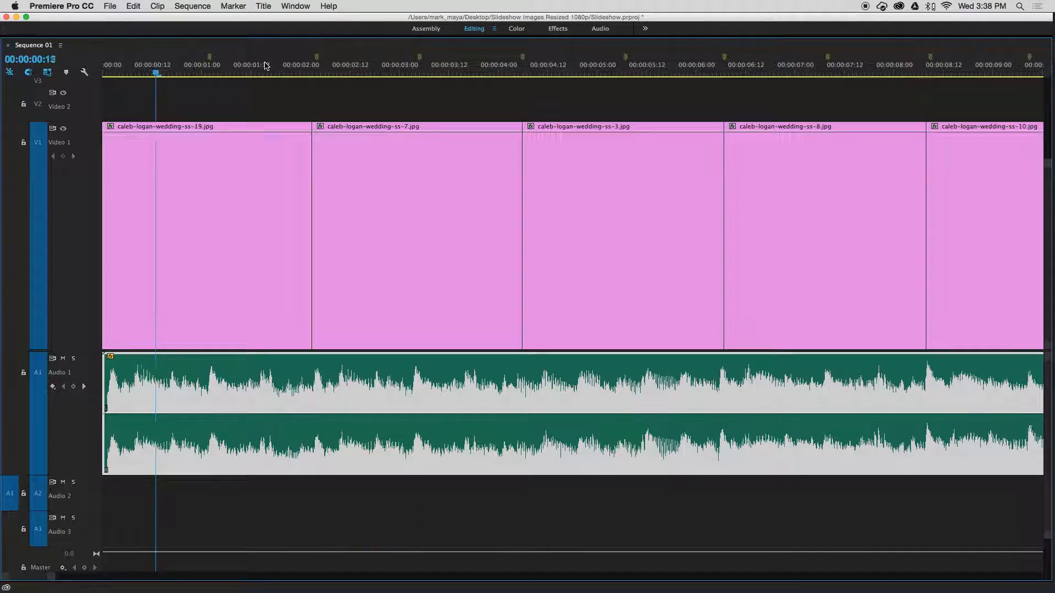
Fade in the music from the sequence start, with one volume keyframe lowered to the bottom at the clip's beginning and another at 00:00:01:00.
key(space)
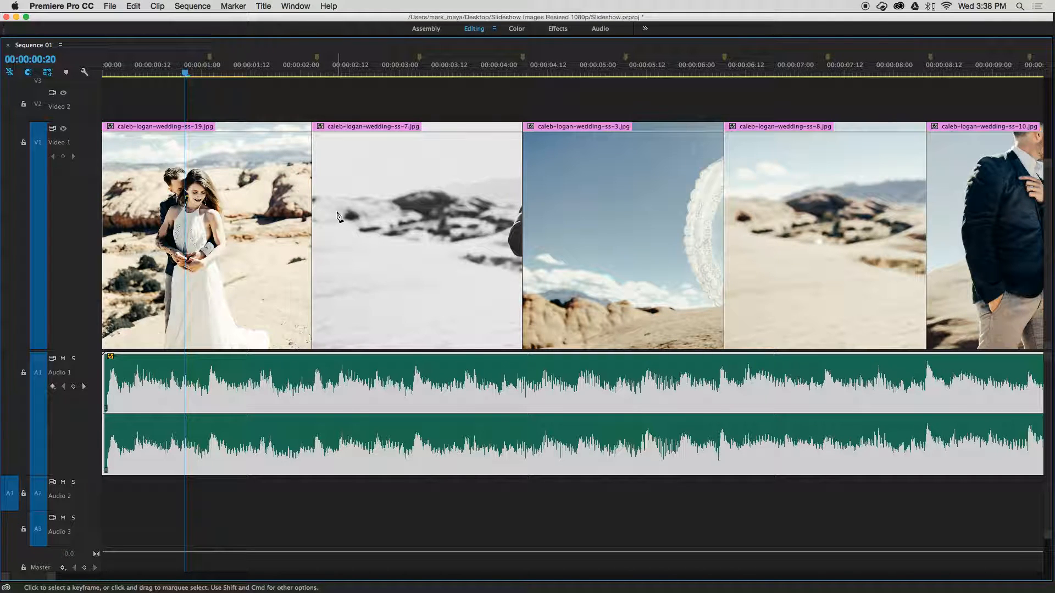
key(Home)
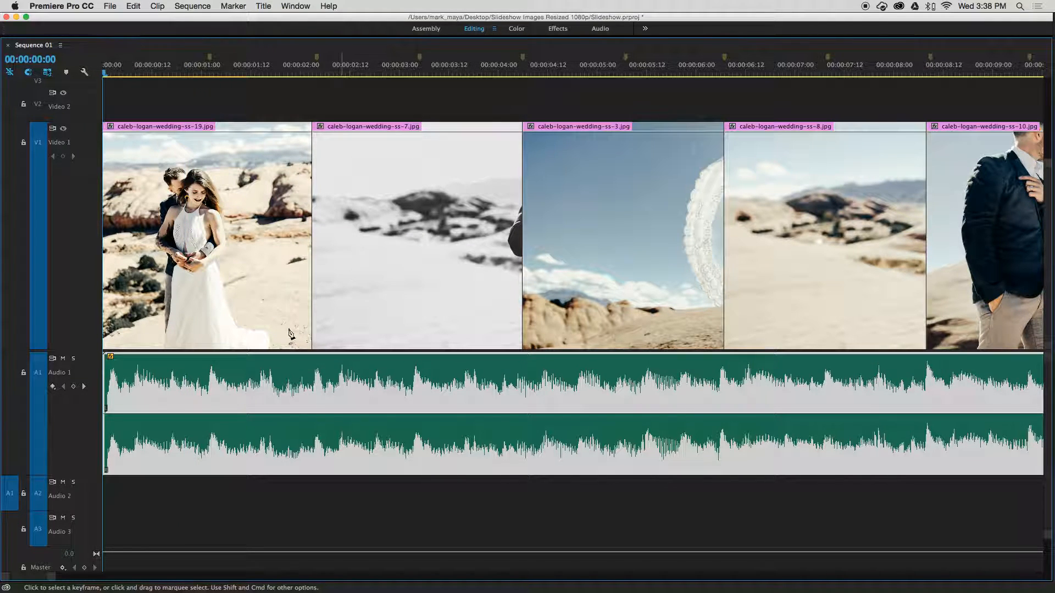
click(180, 413)
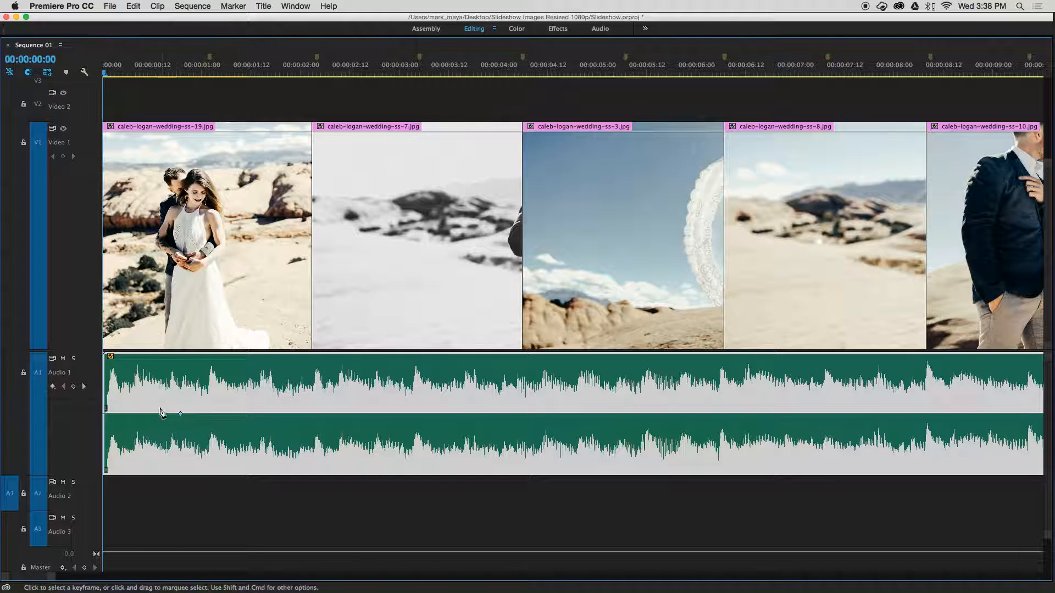
click(128, 413)
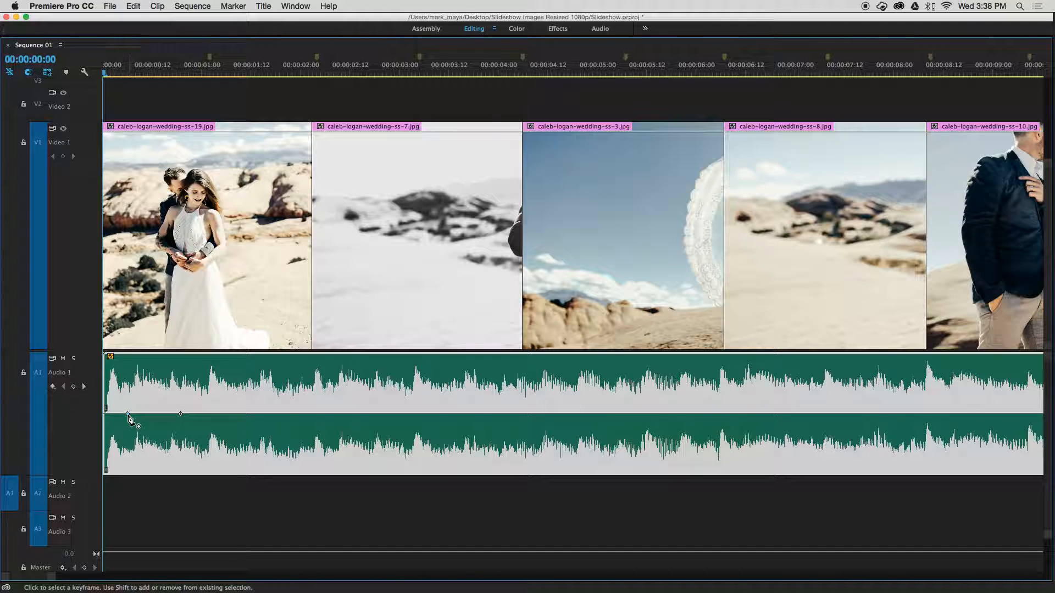
mouse_move(129, 416)
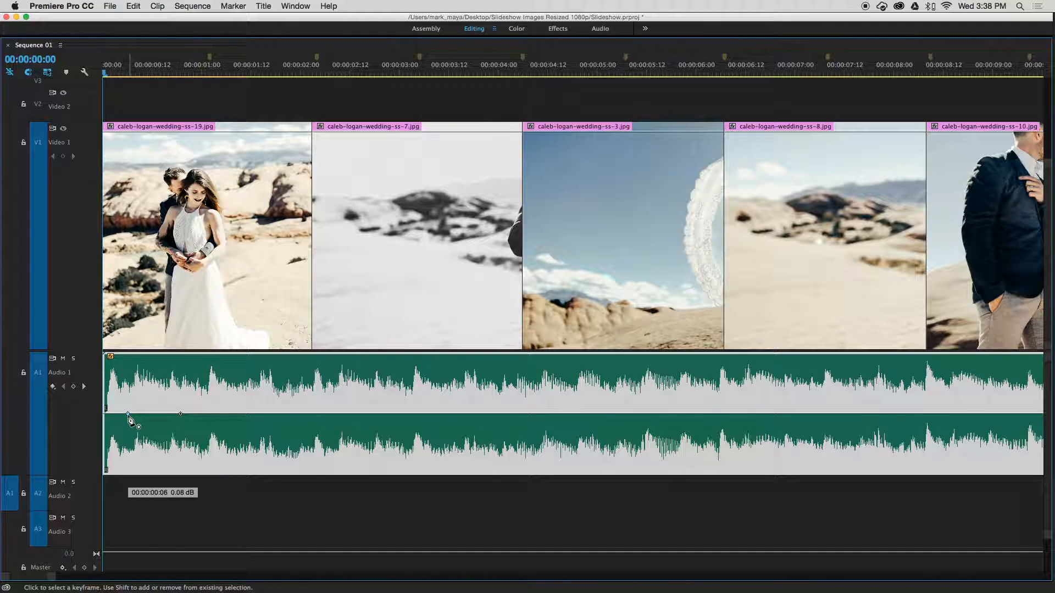
drag(129, 416, 105, 471)
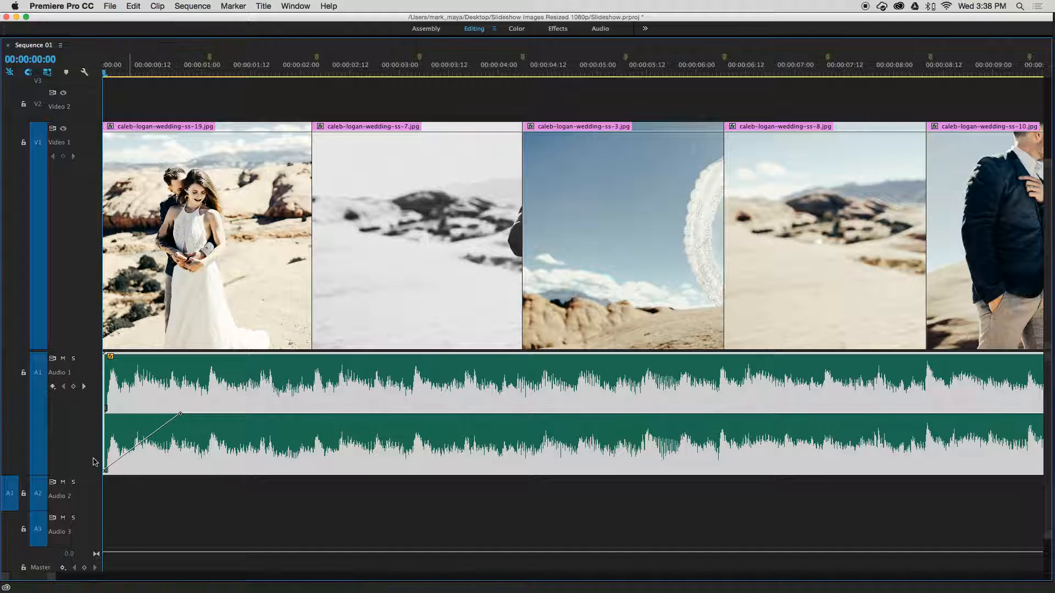
drag(181, 414, 204, 415)
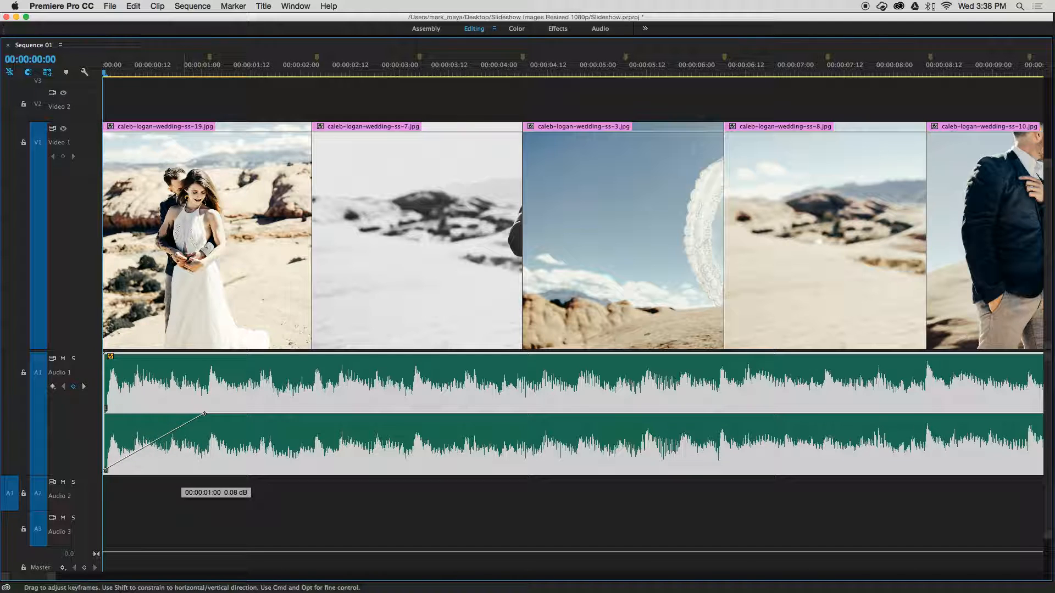
Play the music's fade-in, lengthen it by moving its end keyframe to about 1.5 seconds, and replay it from the beginning.
key(space)
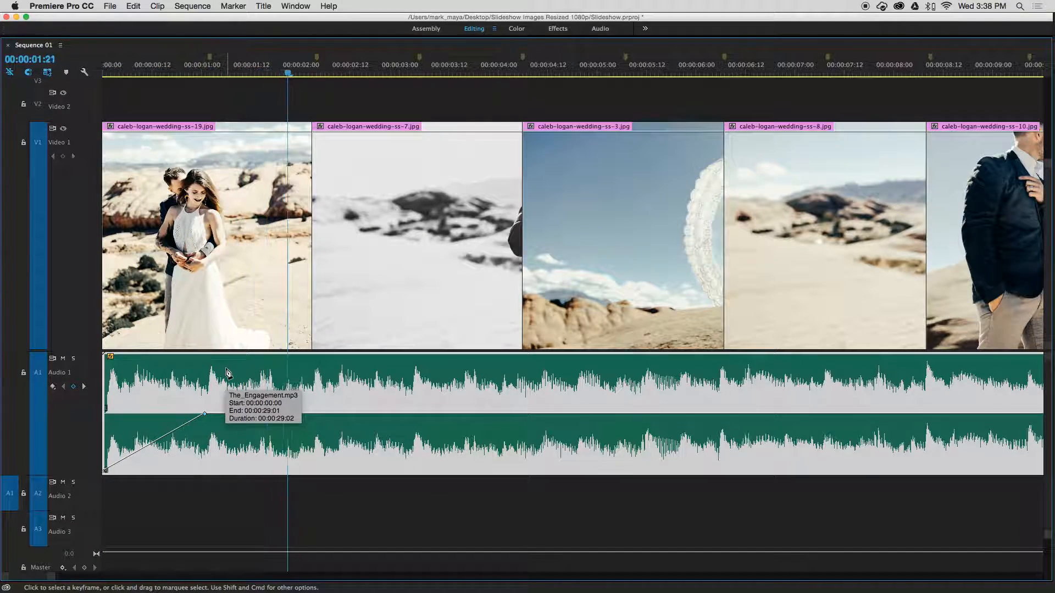
key(space)
drag(205, 415, 259, 414)
key(Home)
key(space)
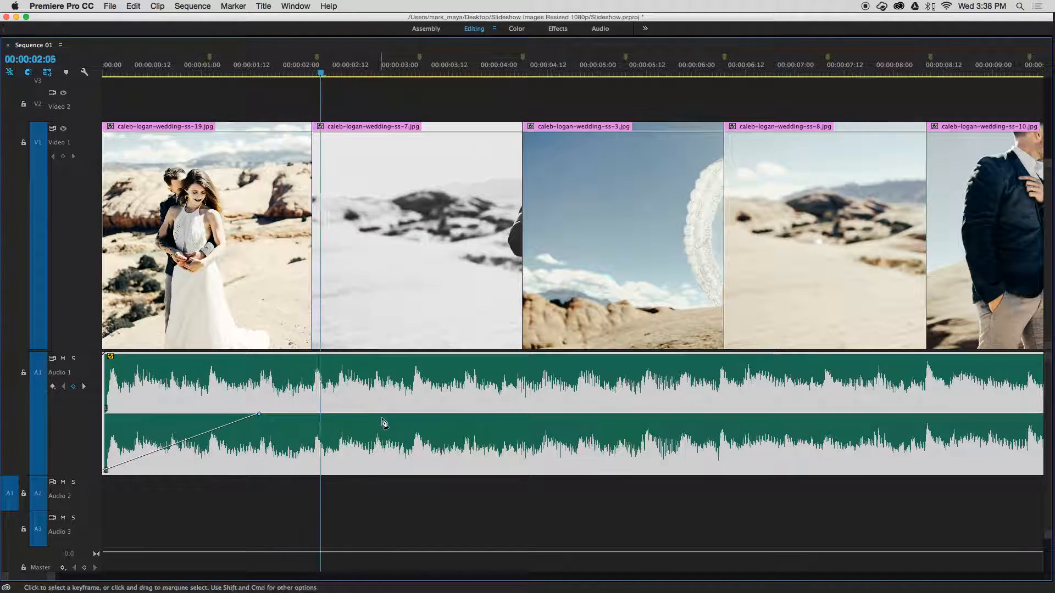
key(space)
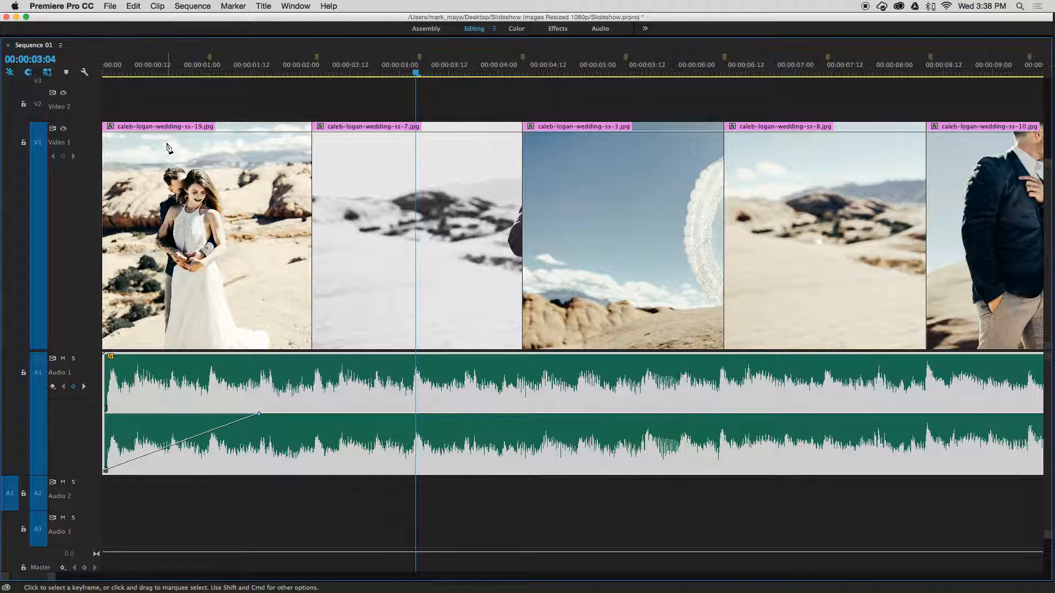
Turn the display of video keyframes off in the timeline and back on again.
click(84, 72)
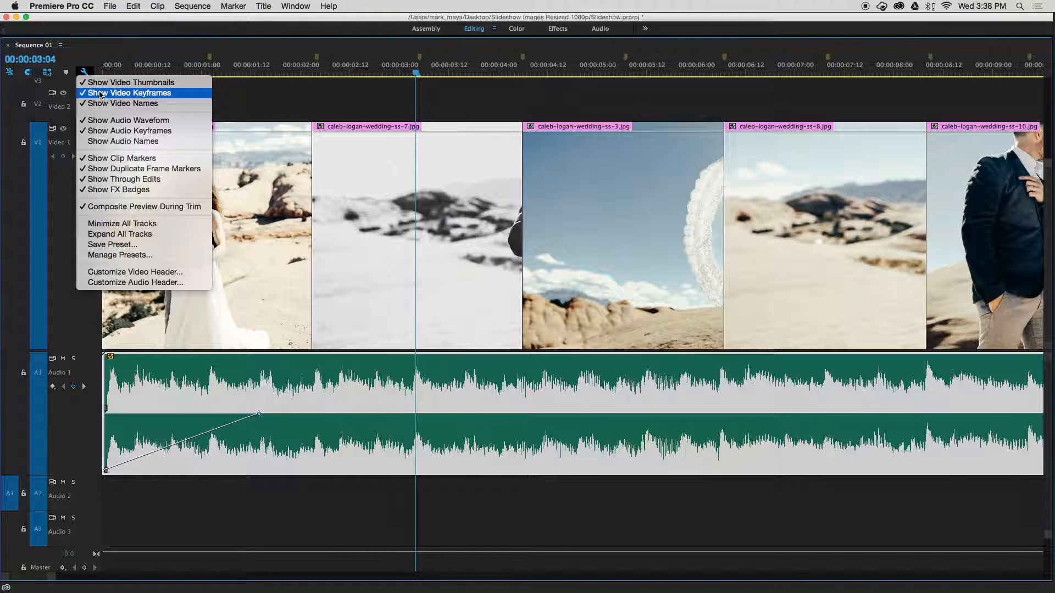
click(254, 103)
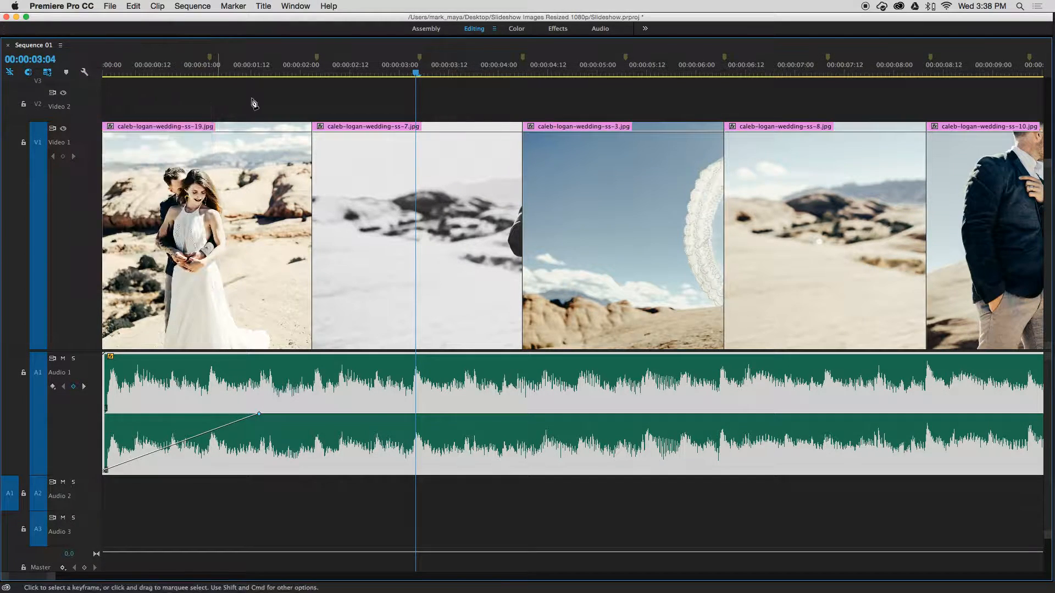
click(84, 73)
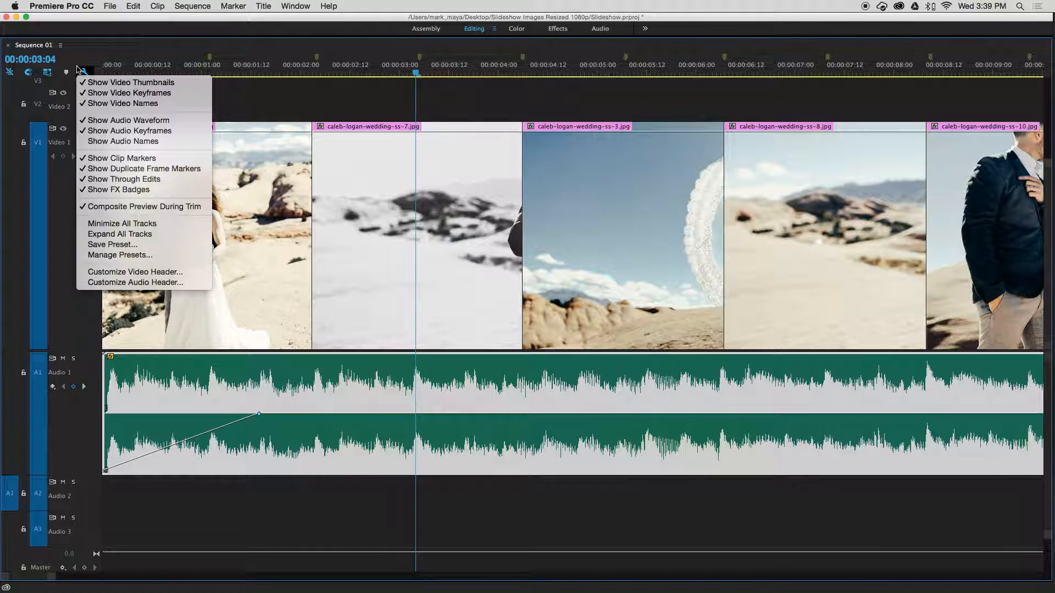
click(84, 70)
click(84, 69)
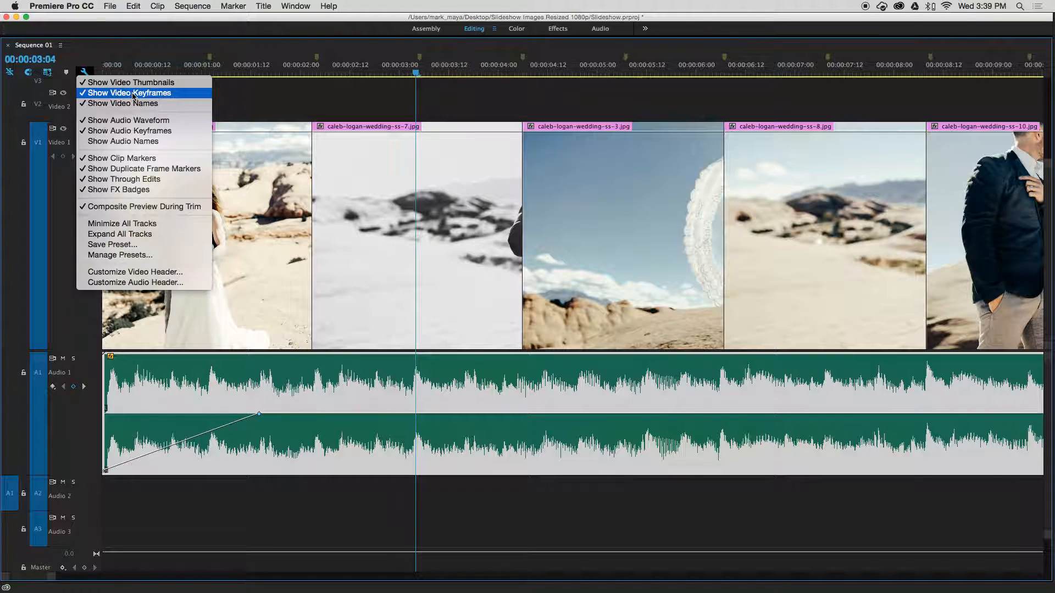
click(133, 94)
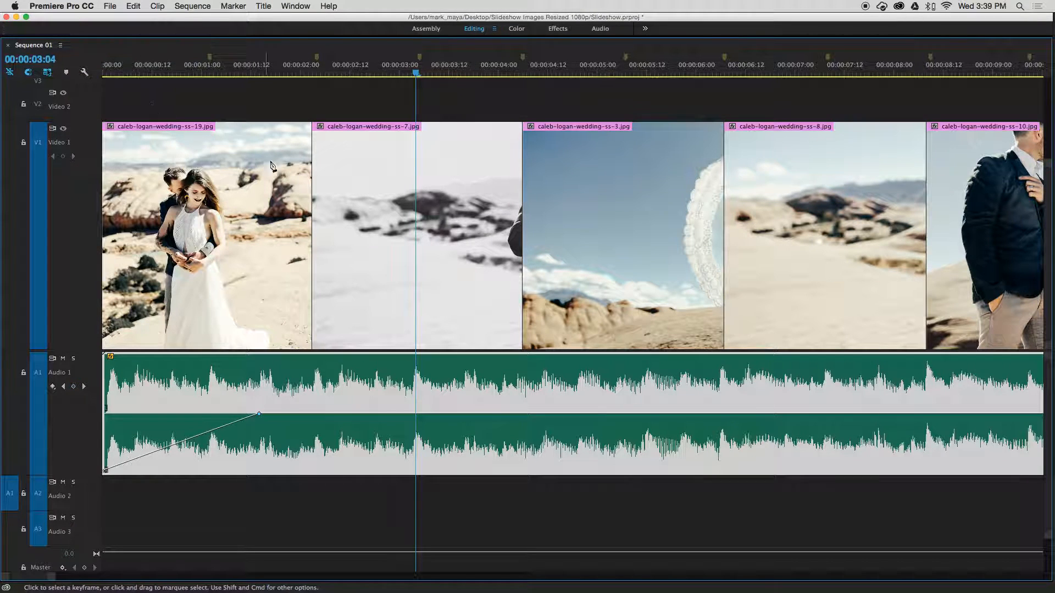
click(84, 72)
click(132, 93)
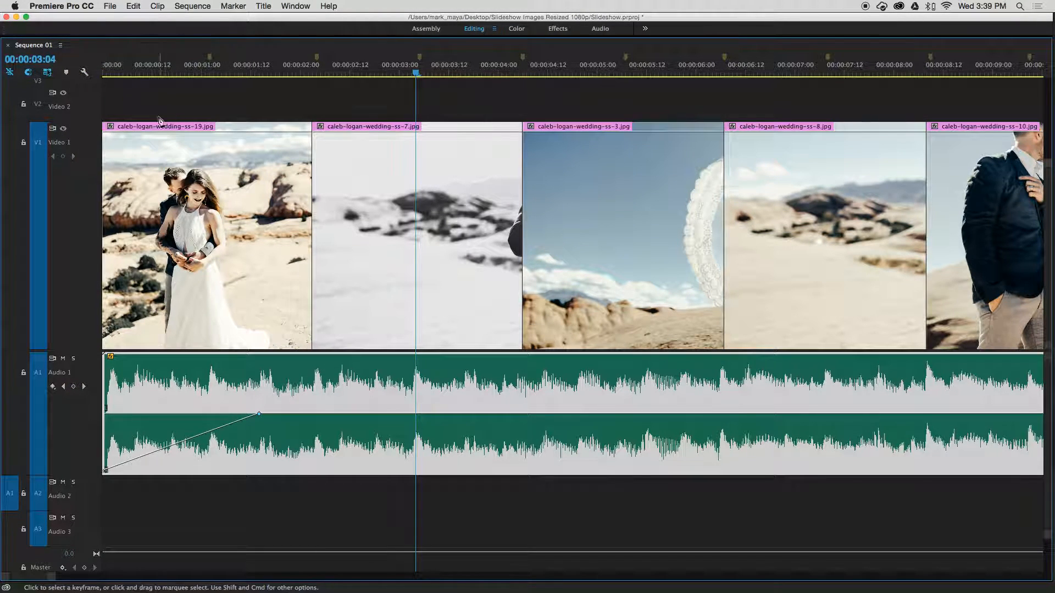
Fade in the first photo on Video 1 with two opacity keyframes, lowering the first to the bottom at the clip's beginning.
click(118, 134)
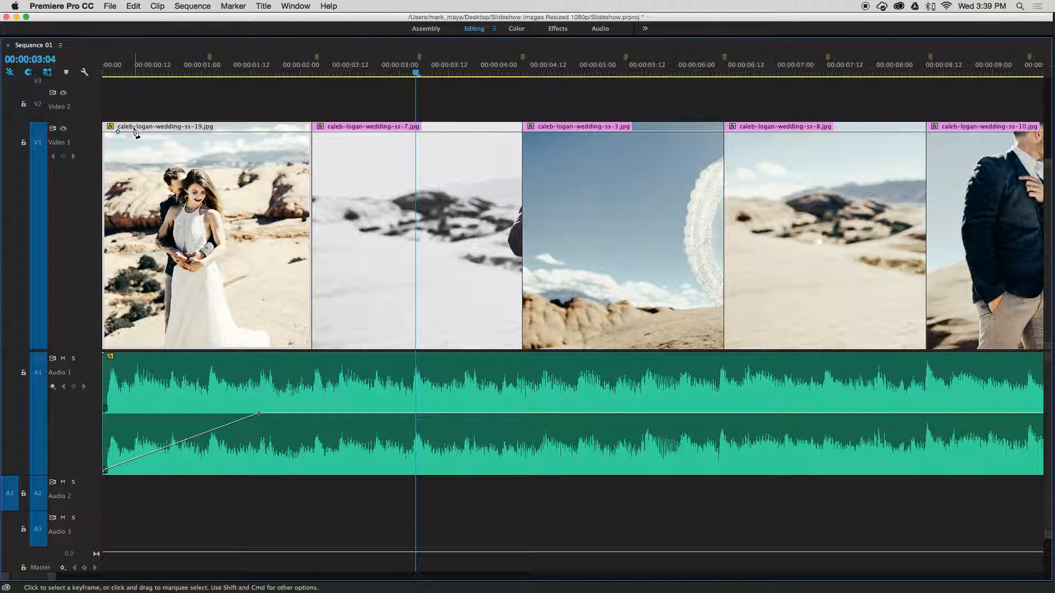
click(131, 132)
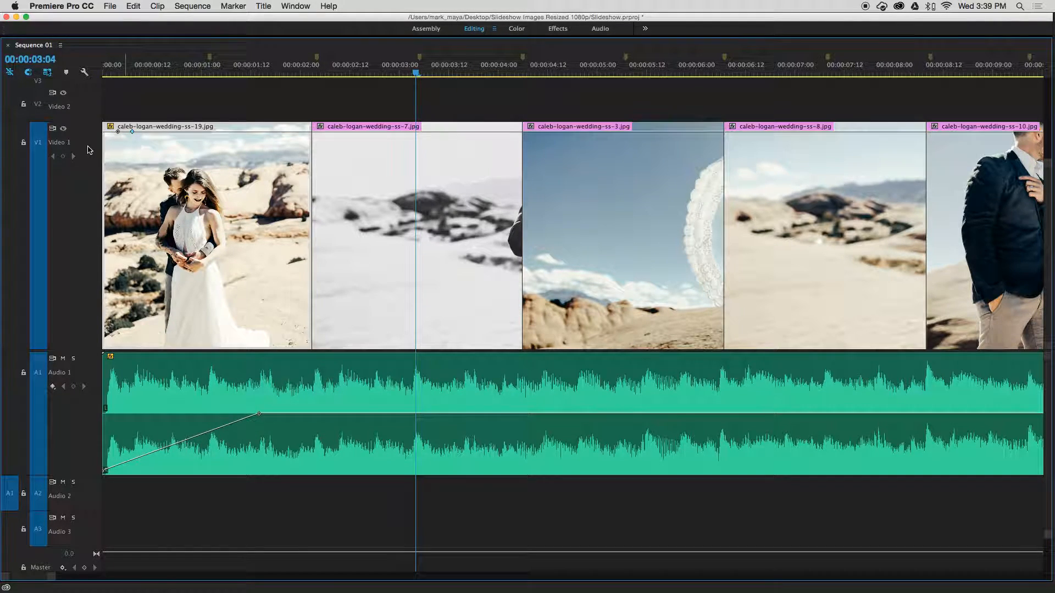
drag(118, 132, 103, 346)
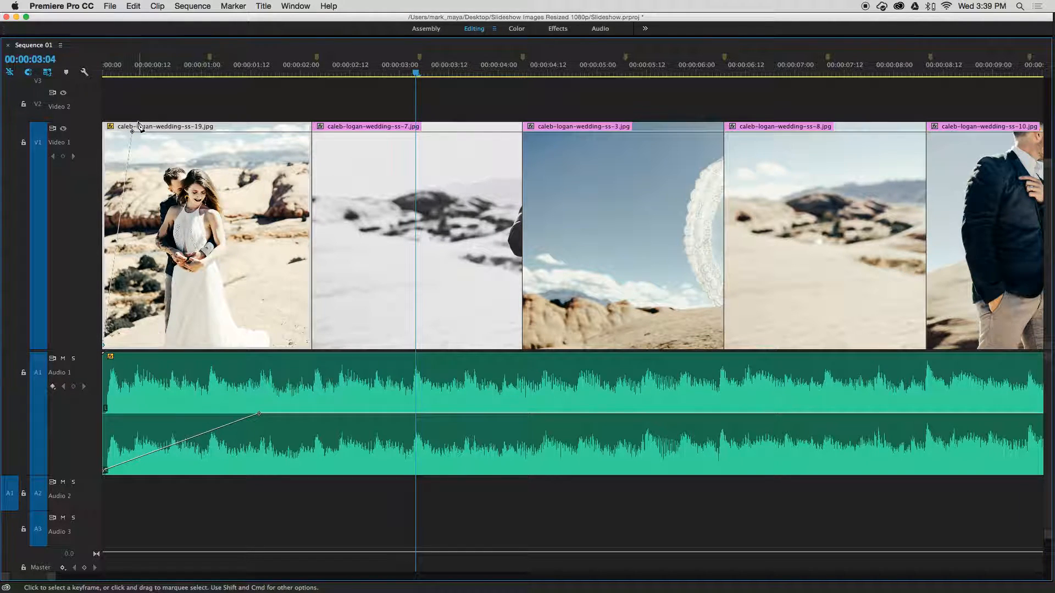
Lengthen the first photo's fade-in to about half a second and fade out the last photo from 00:00:28:07 to zero opacity at 00:00:29:02.
drag(132, 132, 150, 132)
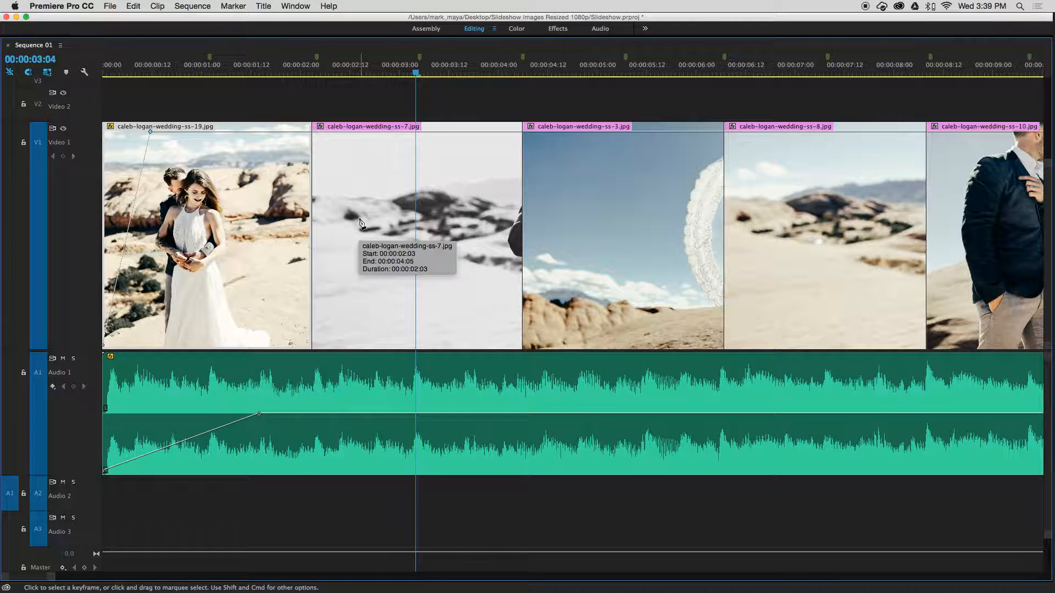
key(End)
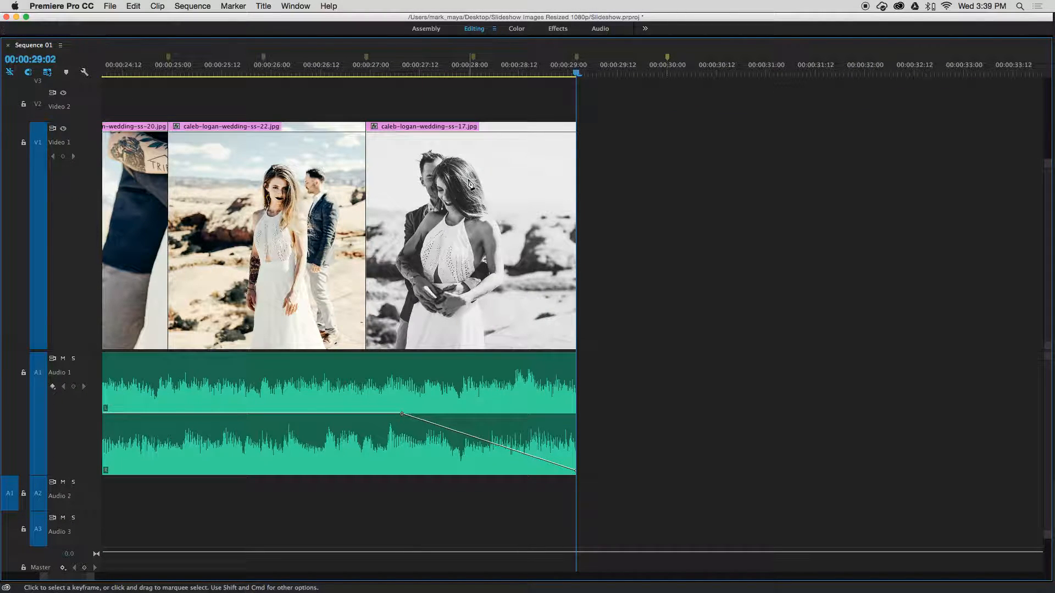
click(499, 132)
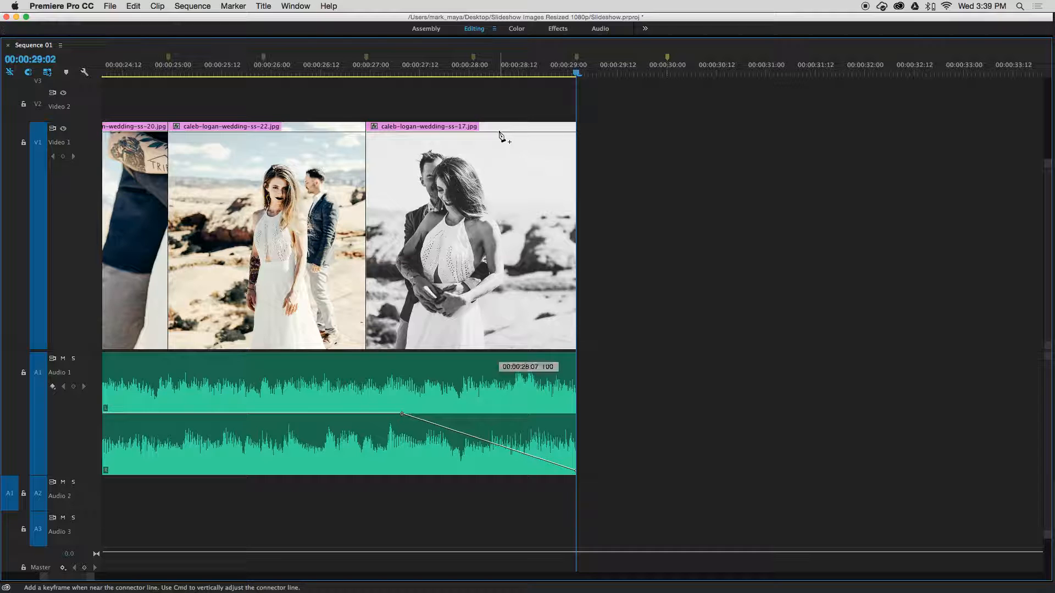
click(532, 131)
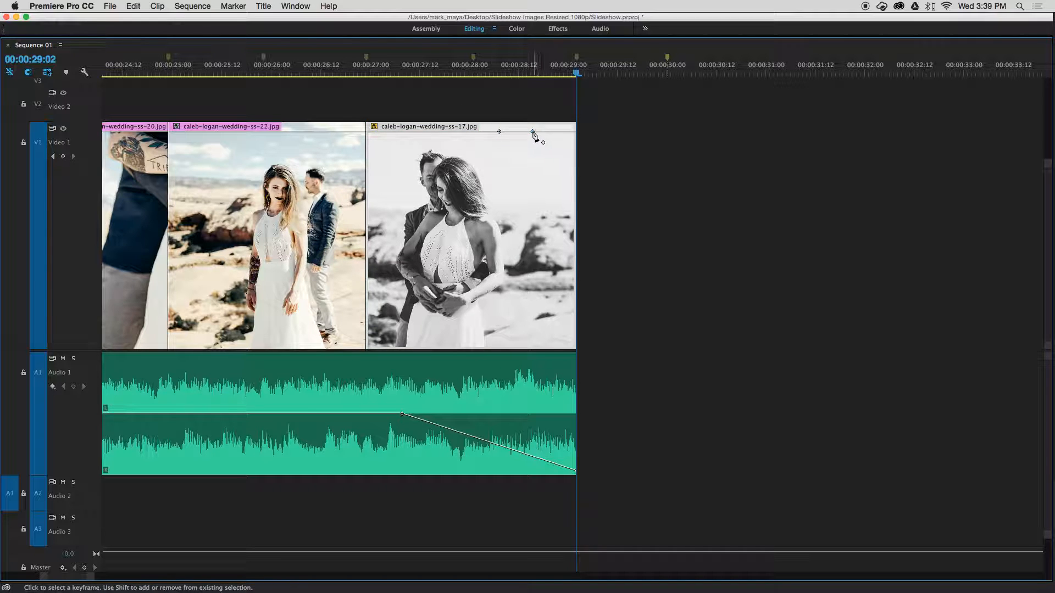
drag(533, 132, 575, 346)
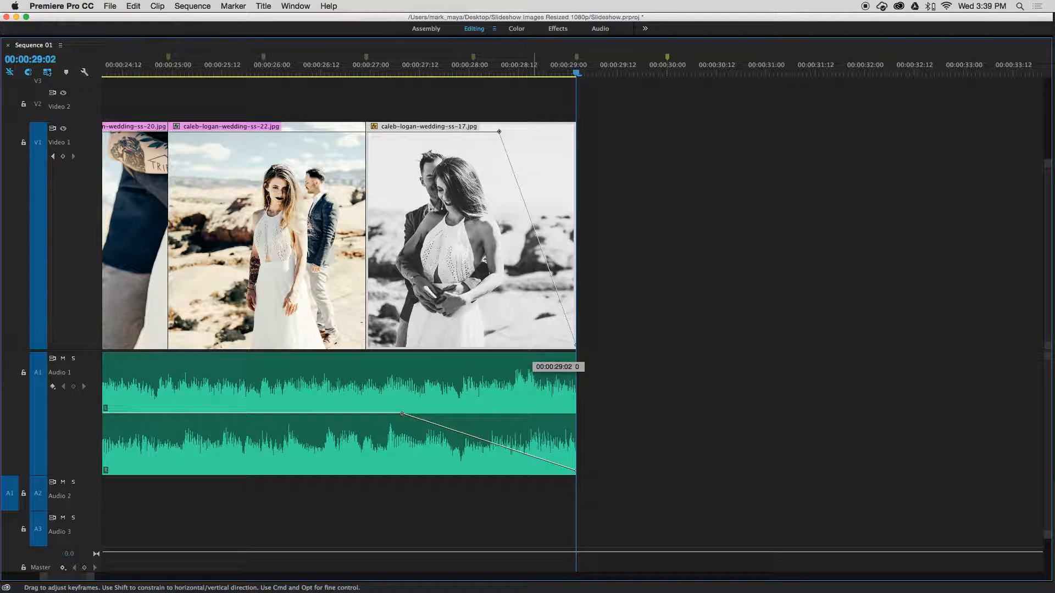
Play the slideshow from the beginning in the enlarged program view, skip near the end to check the final fade, and restore the layout.
key(grave)
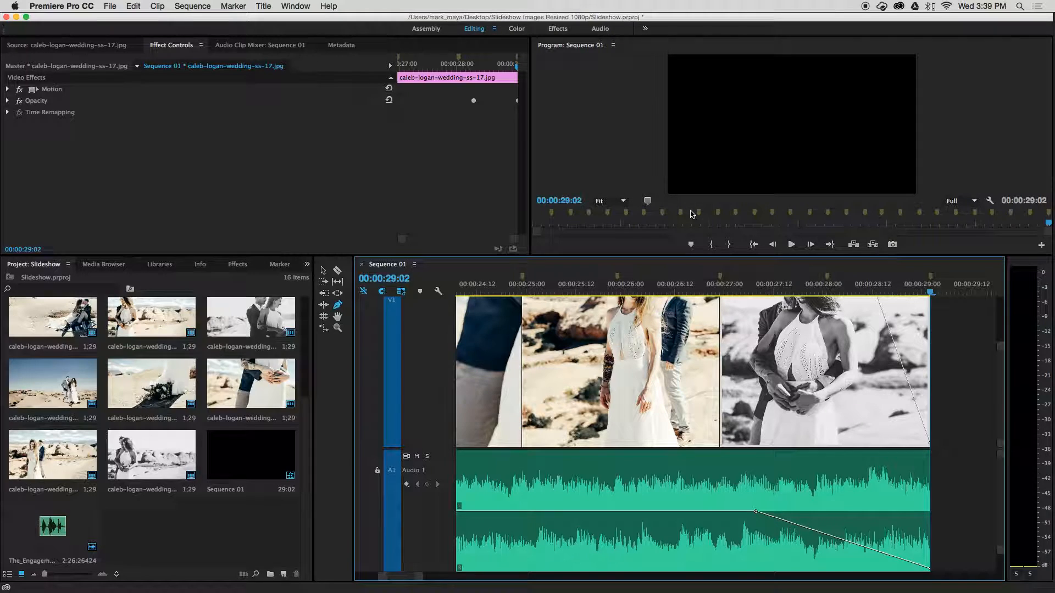
click(739, 151)
key(grave)
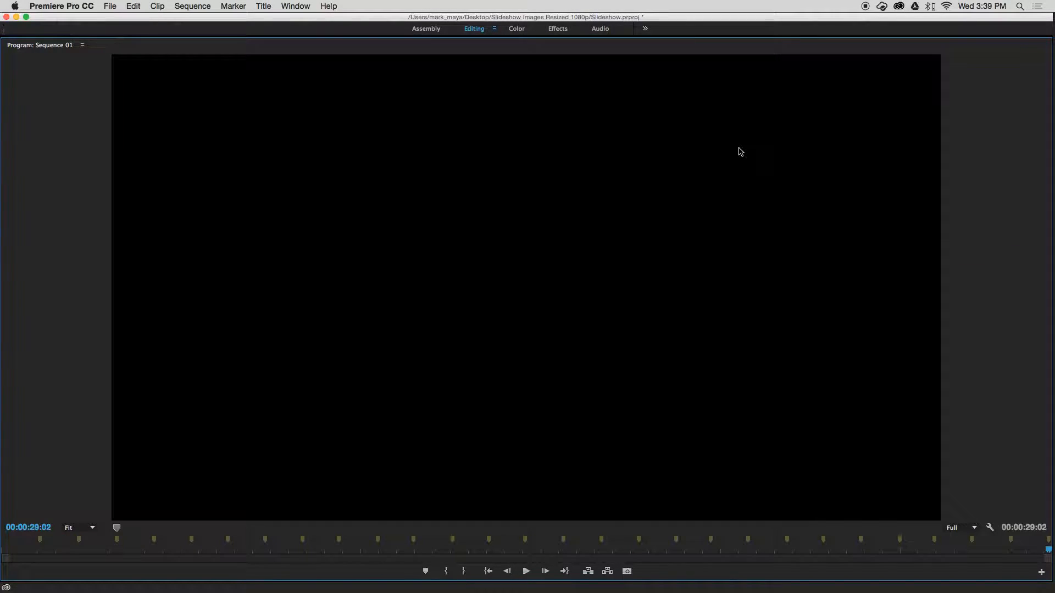
key(space)
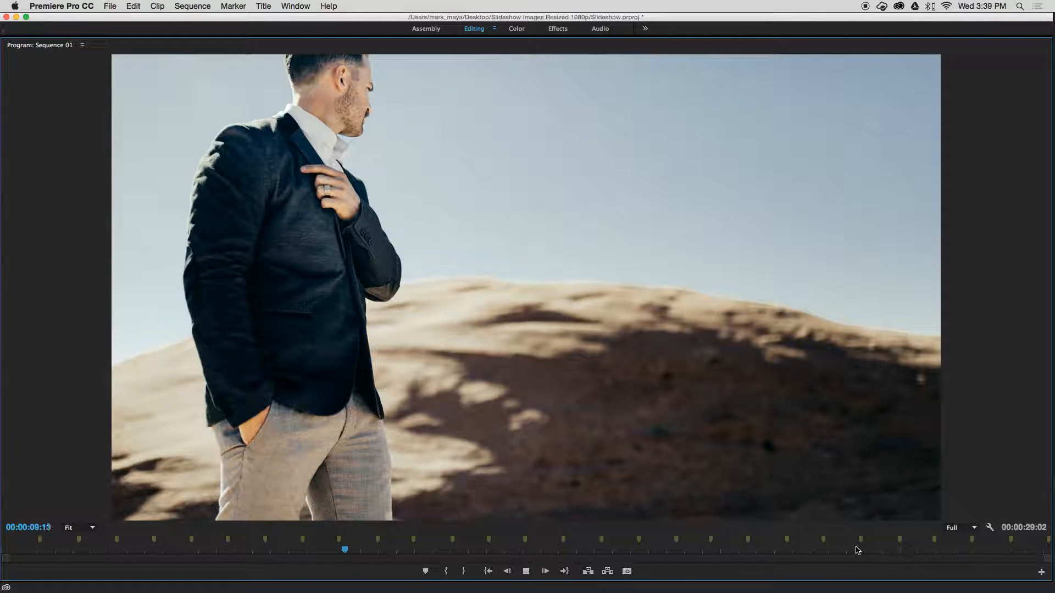
click(855, 550)
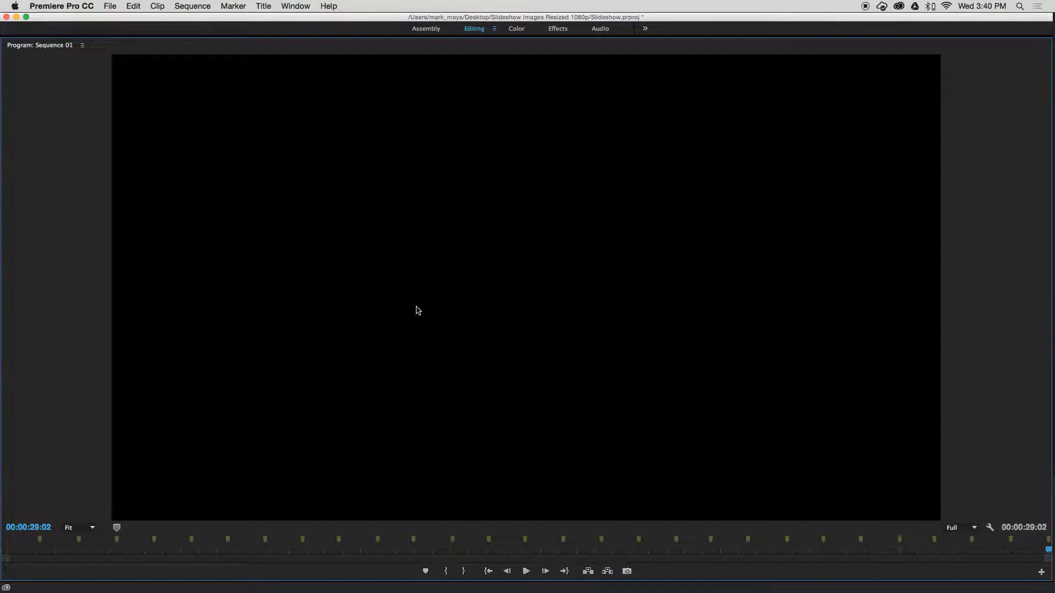
key(grave)
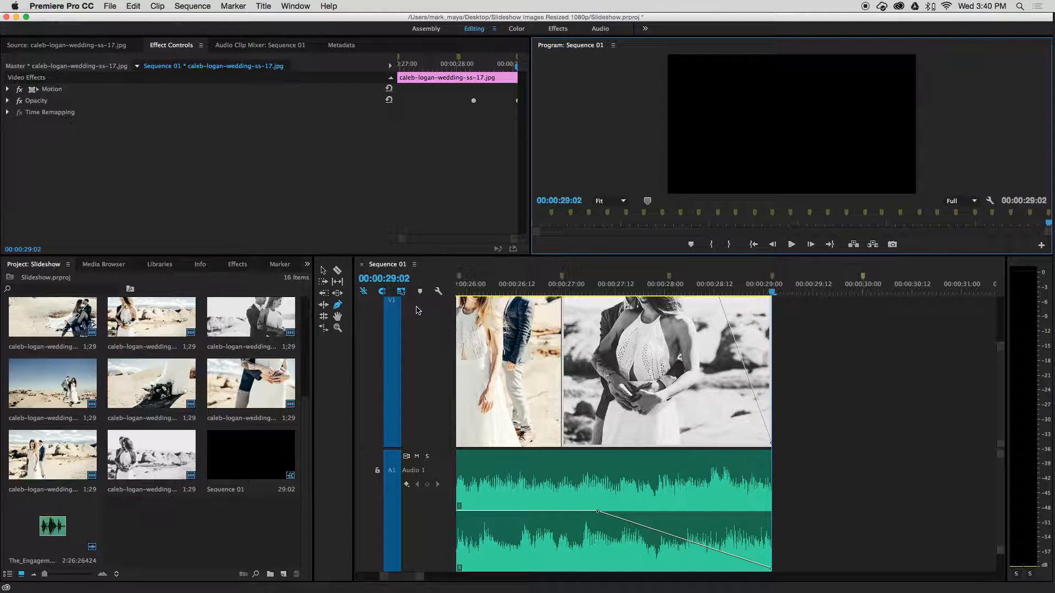
Fade out the first photo with two opacity keyframes, one at about 1.5 seconds and the other lowered to zero at the clip's end.
click(855, 375)
key(grave)
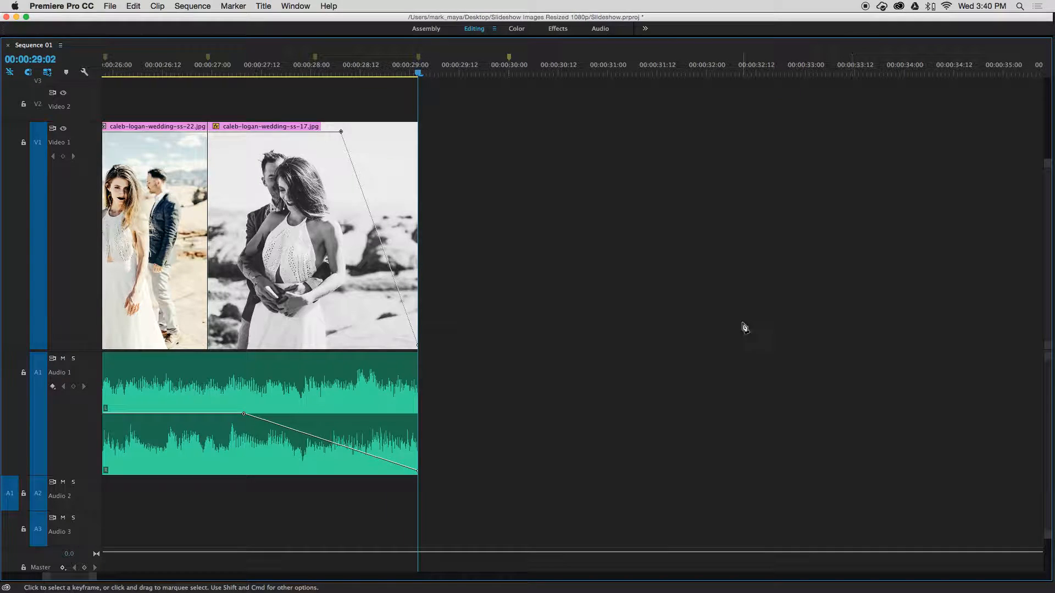
scroll(336, 227, up, 5)
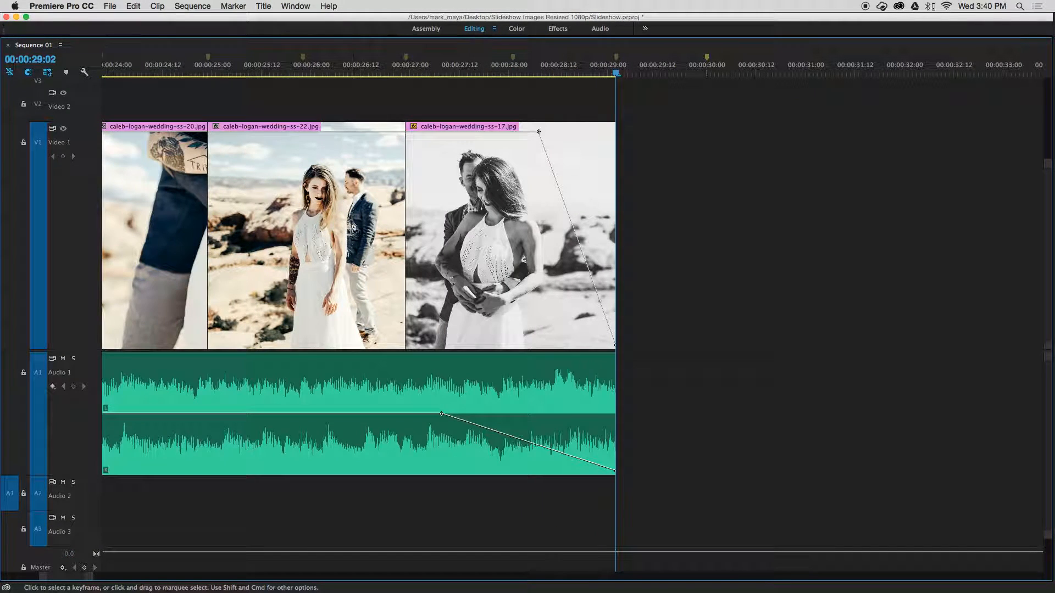
scroll(247, 200, up, 5)
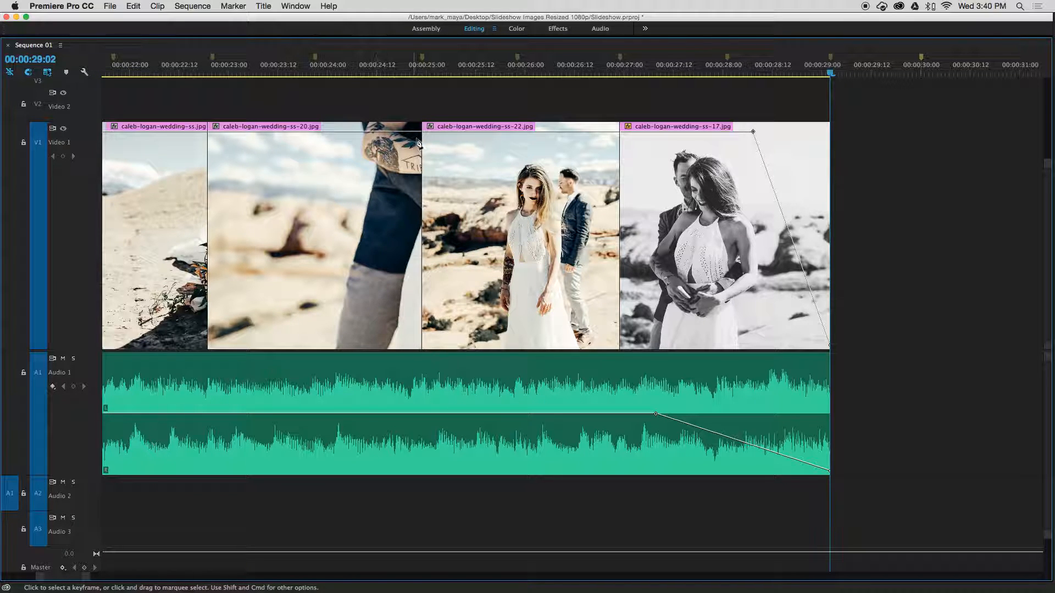
scroll(409, 194, left, 10)
scroll(410, 193, left, 5)
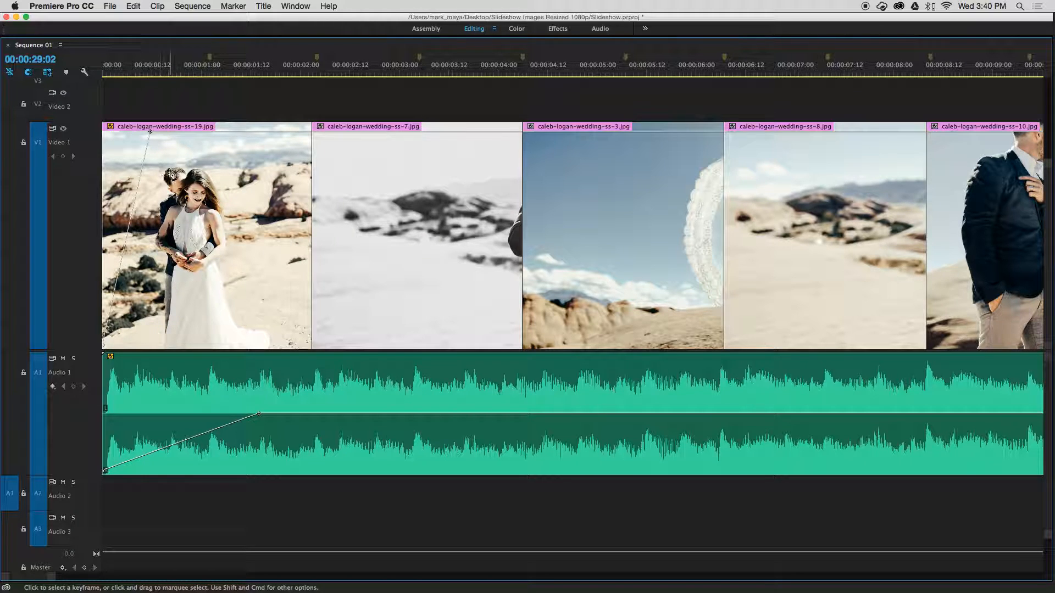
click(265, 132)
click(279, 133)
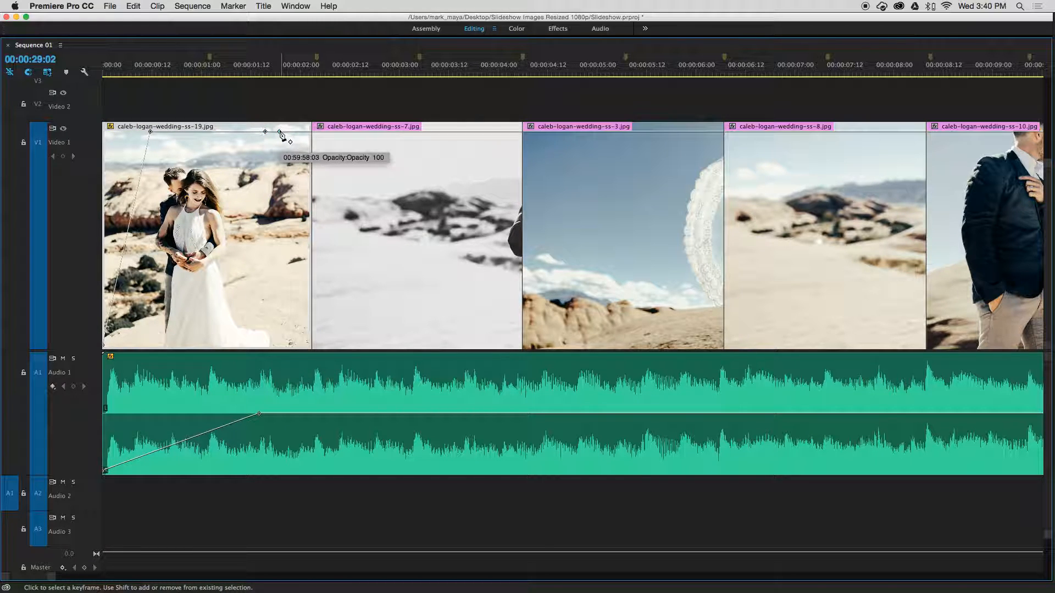
drag(280, 132, 311, 346)
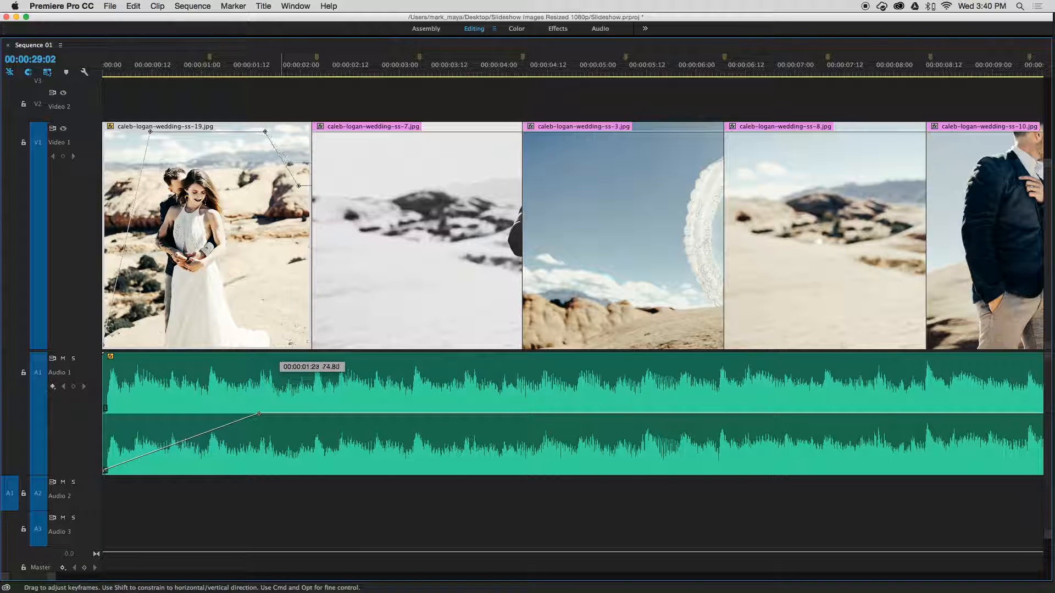
click(265, 132)
drag(264, 132, 247, 132)
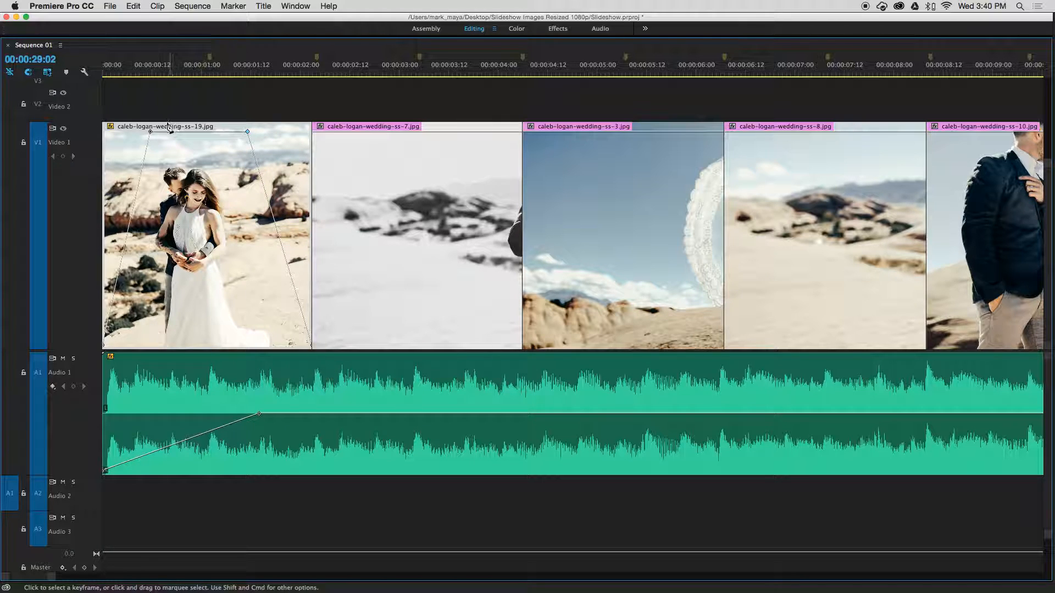
drag(152, 132, 154, 132)
Fade the second photo (ss-7) in and out with four opacity keyframes, lowering the outer ones to zero and making each fade about half a second.
click(323, 132)
click(488, 132)
click(502, 132)
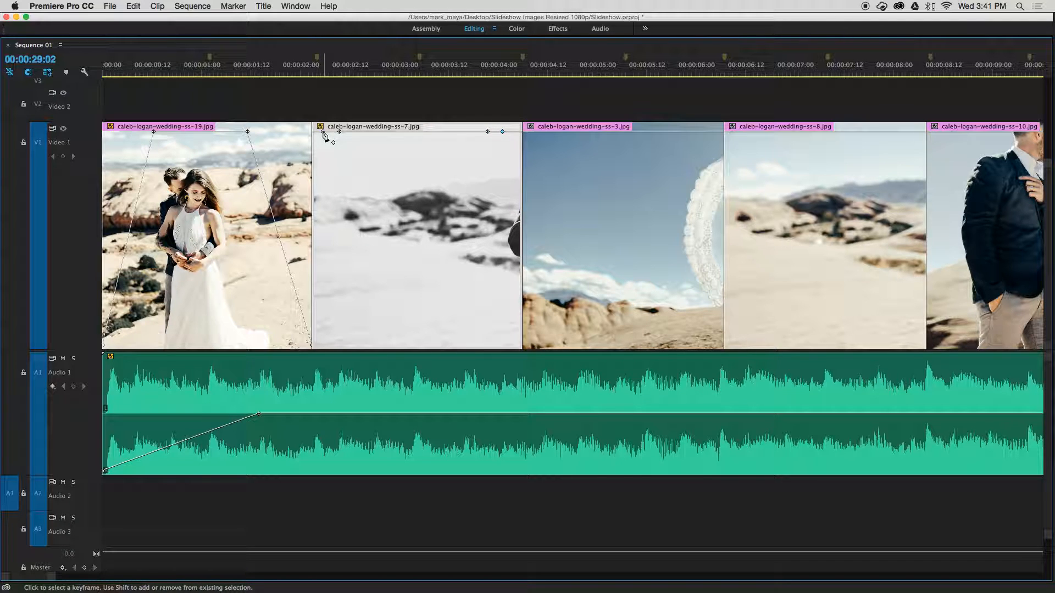
drag(323, 132, 313, 345)
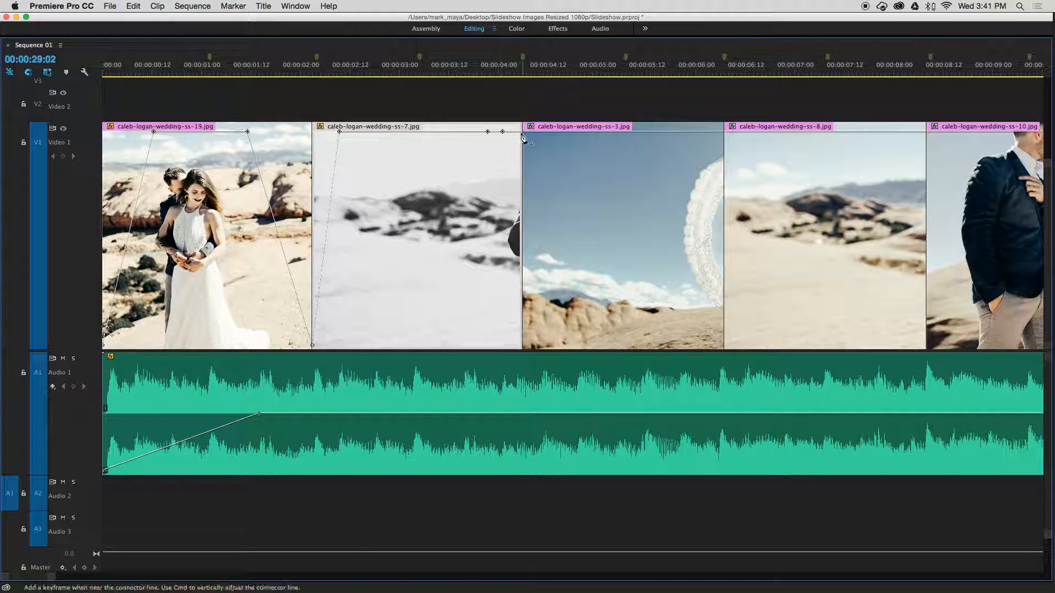
drag(502, 132, 521, 346)
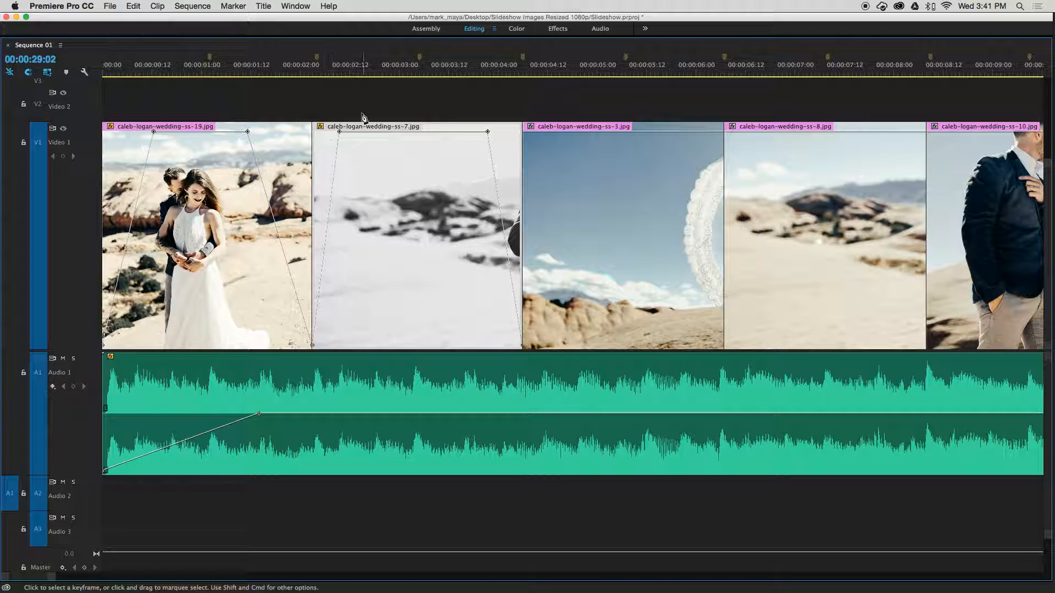
drag(487, 132, 472, 132)
drag(339, 131, 357, 132)
Fade the third photo (ss-3) in and out with four opacity keyframes, lowering the outer pair to zero at the clip's edges.
click(536, 132)
click(560, 132)
click(680, 132)
click(702, 132)
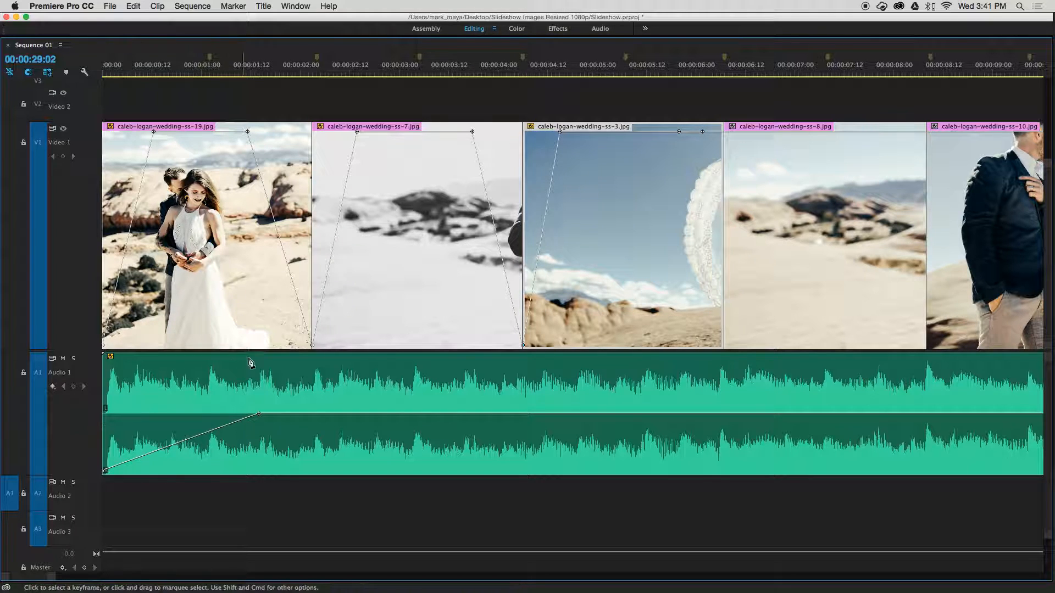
click(703, 132)
key(Delete)
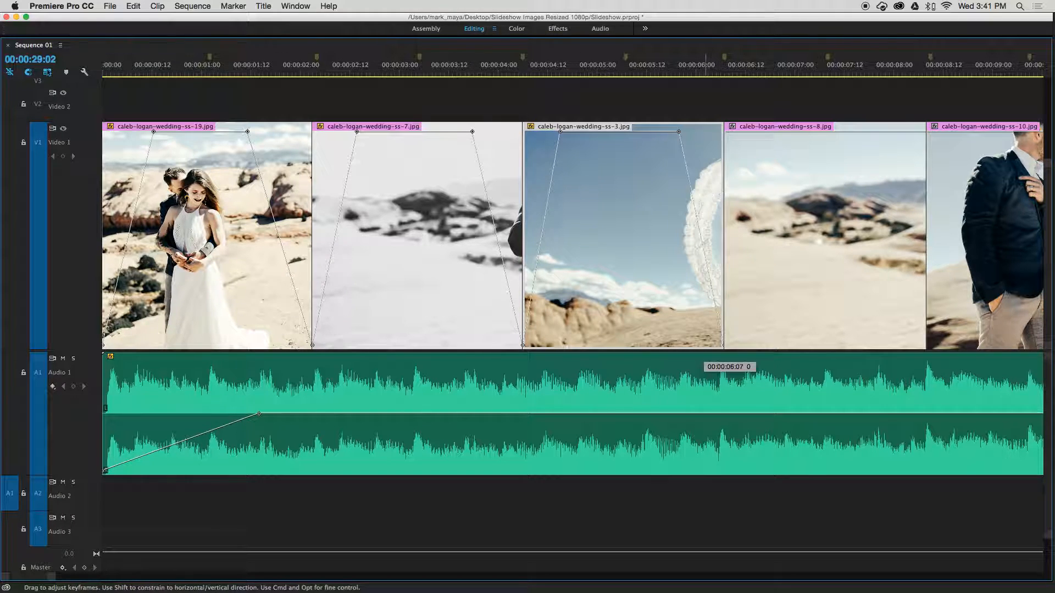
Fade the fourth photo (ss-8) in and out with four opacity keyframes, lowering the first and last to zero at the clip's edges.
scroll(827, 423, right, 3)
scroll(527, 221, right, 3)
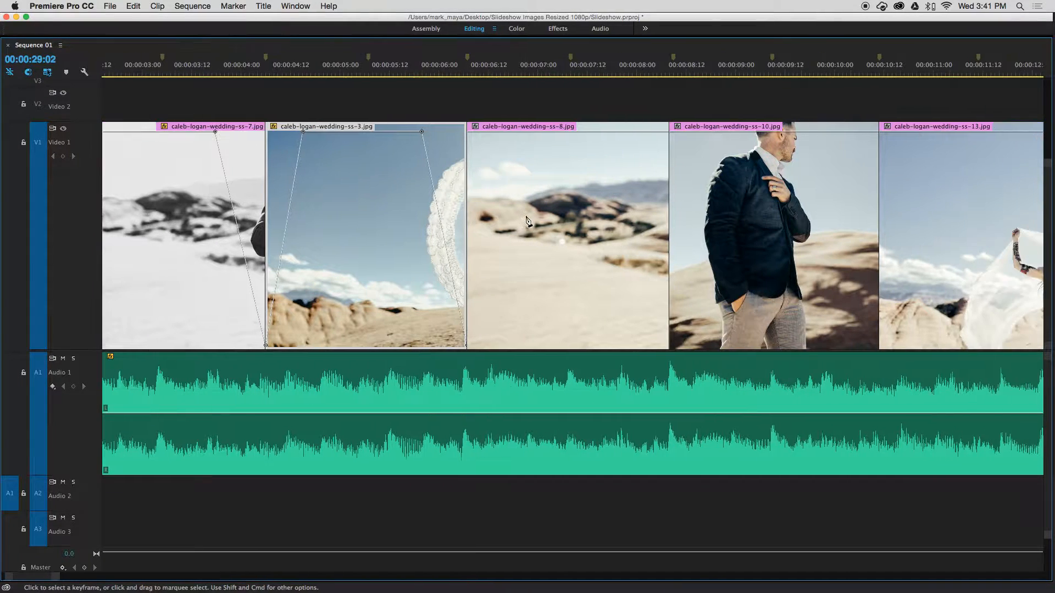
click(445, 133)
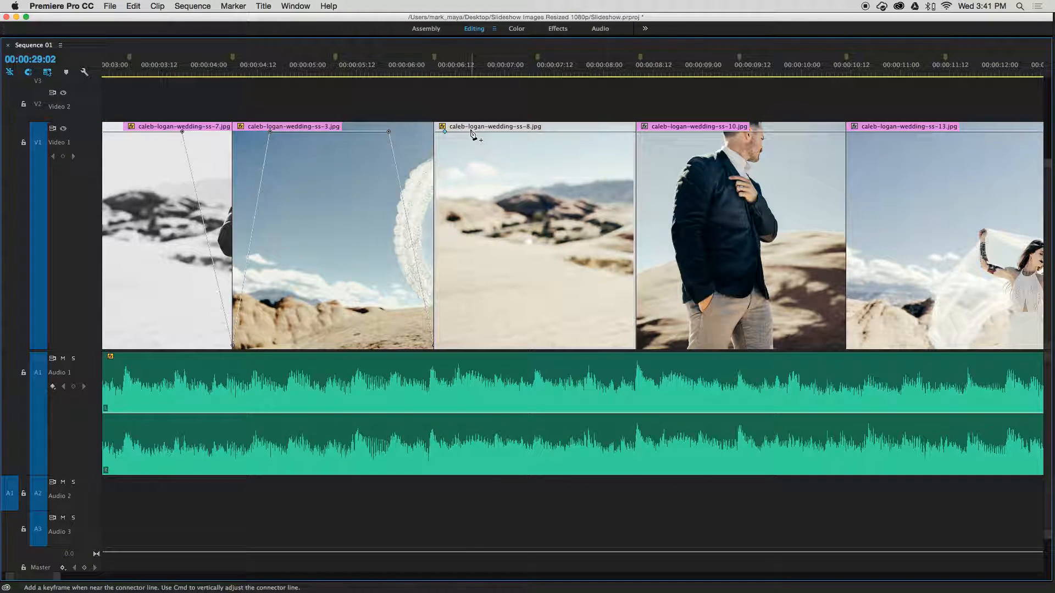
click(483, 132)
key(grave)
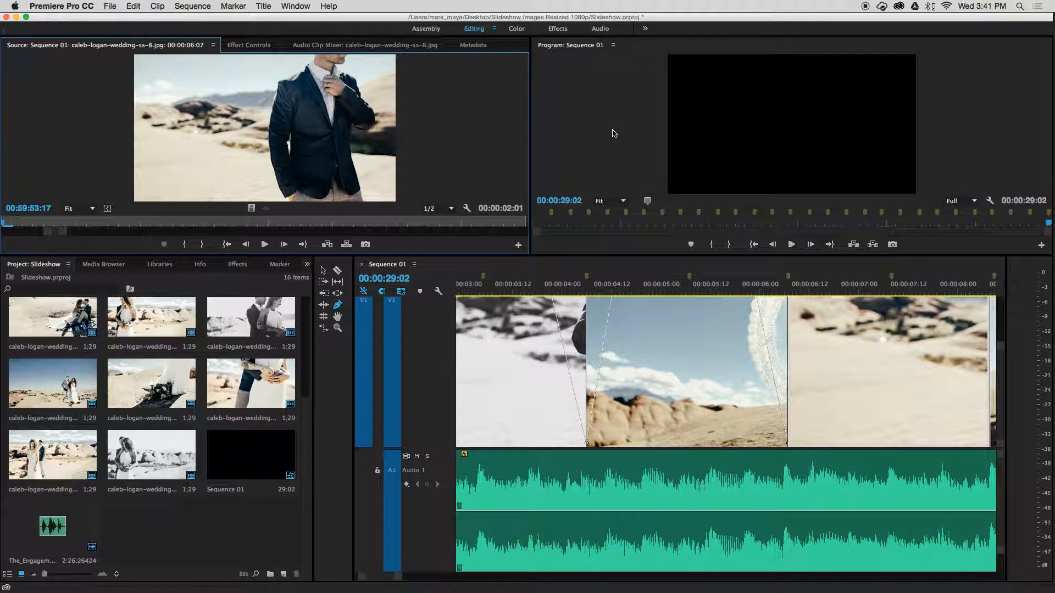
key(grave)
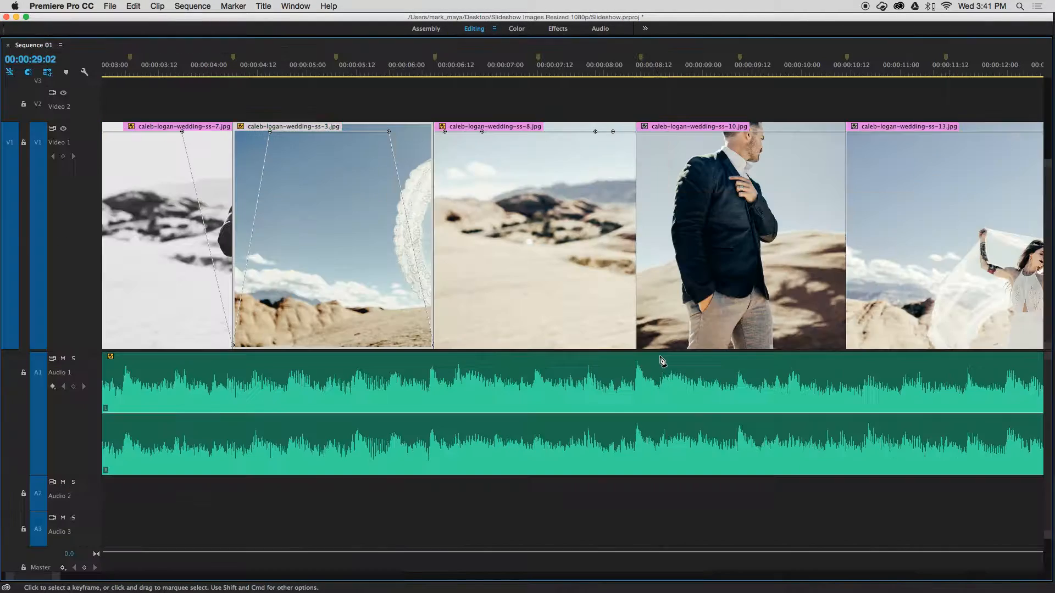
drag(613, 132, 575, 376)
drag(286, 132, 275, 345)
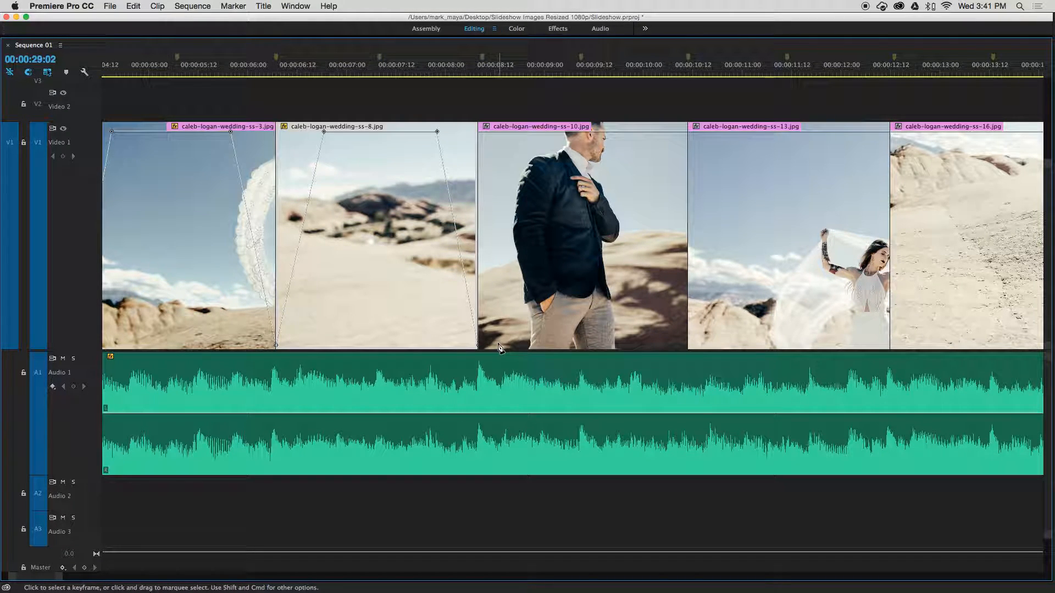
Fade the fifth photo (ss-10) in from its start and out at its end, using four opacity keyframes with the outer two at zero.
click(494, 133)
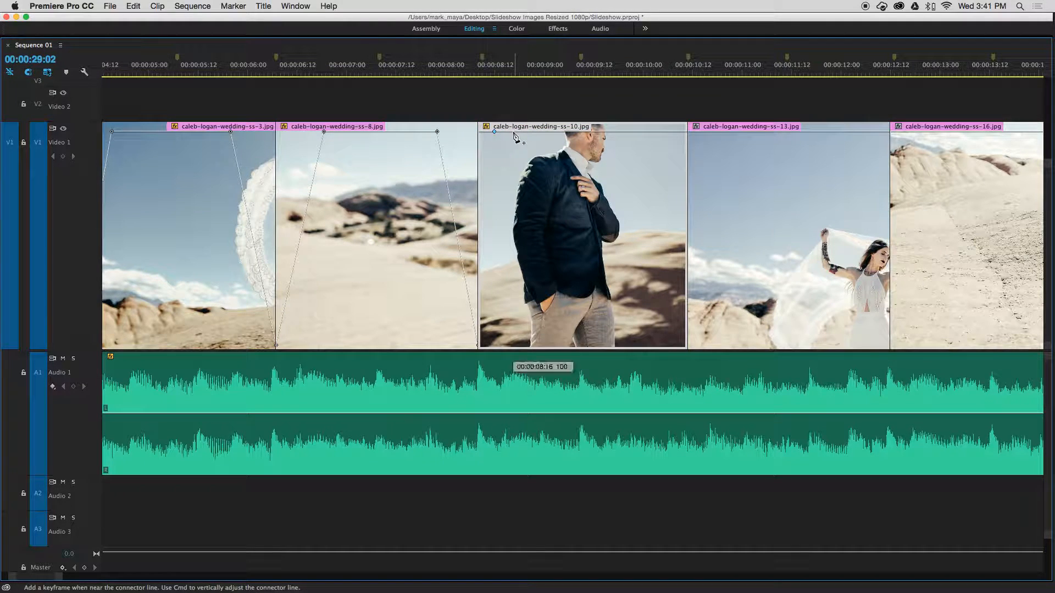
drag(495, 133, 478, 346)
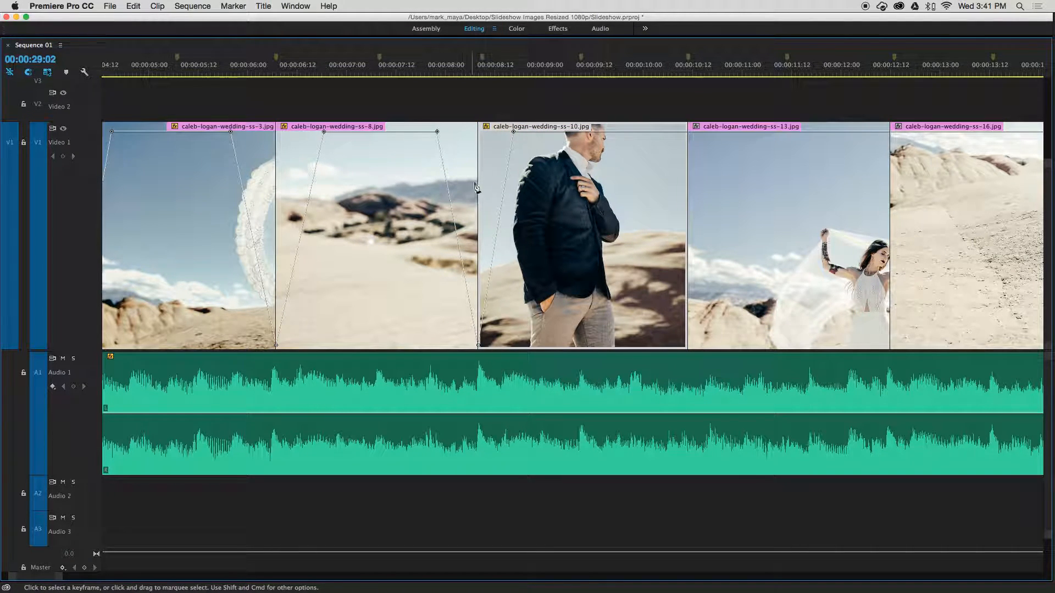
click(670, 132)
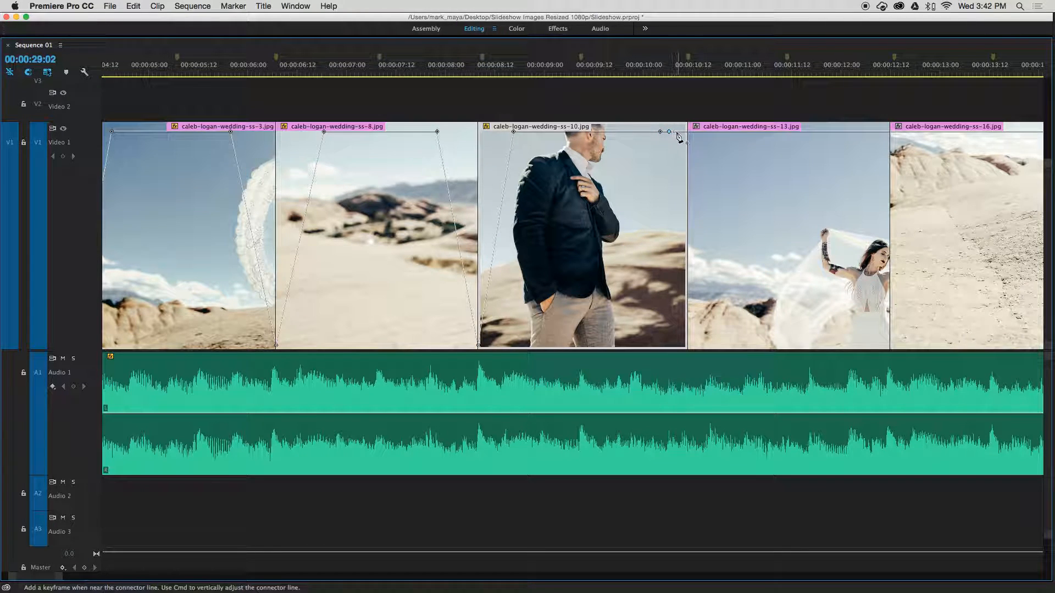
drag(670, 133, 687, 361)
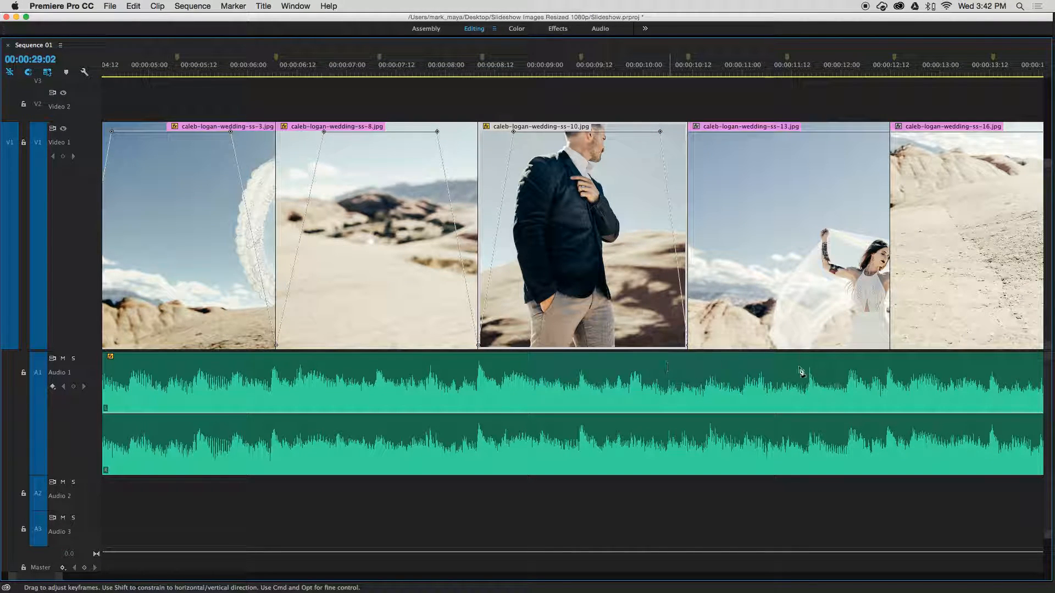
Fade the sixth photo (ss-13) in and out with short opacity ramps, lowering its outer keyframes to zero at the clip's start and end.
click(699, 133)
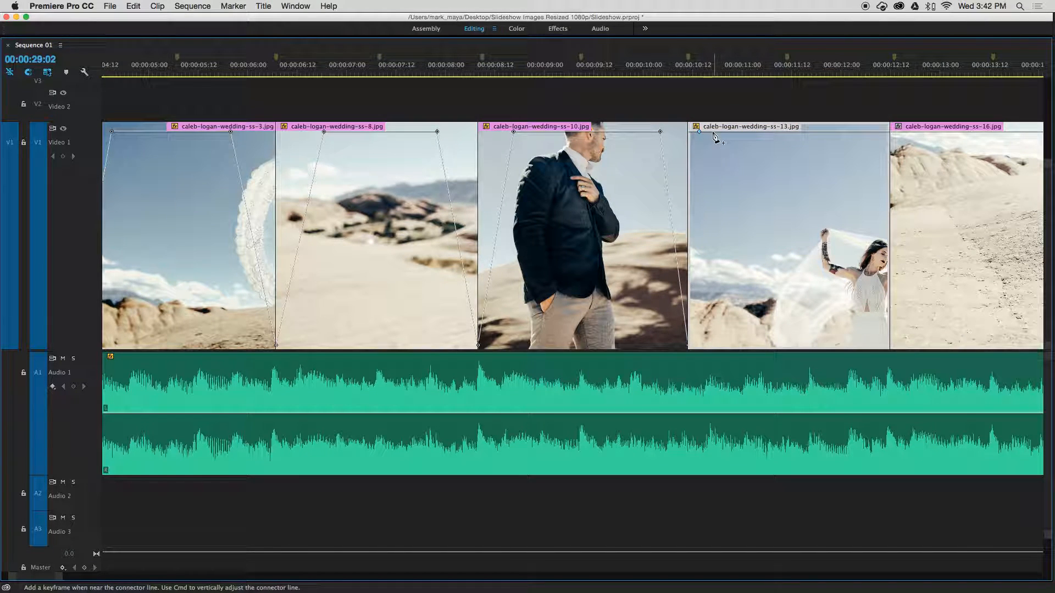
click(859, 132)
click(876, 132)
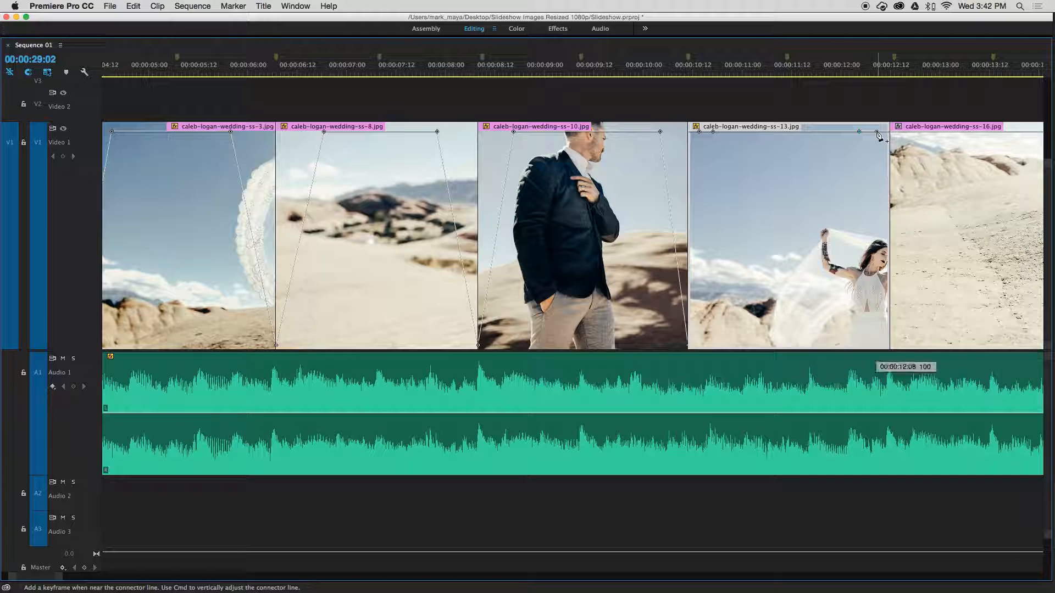
drag(877, 132, 886, 348)
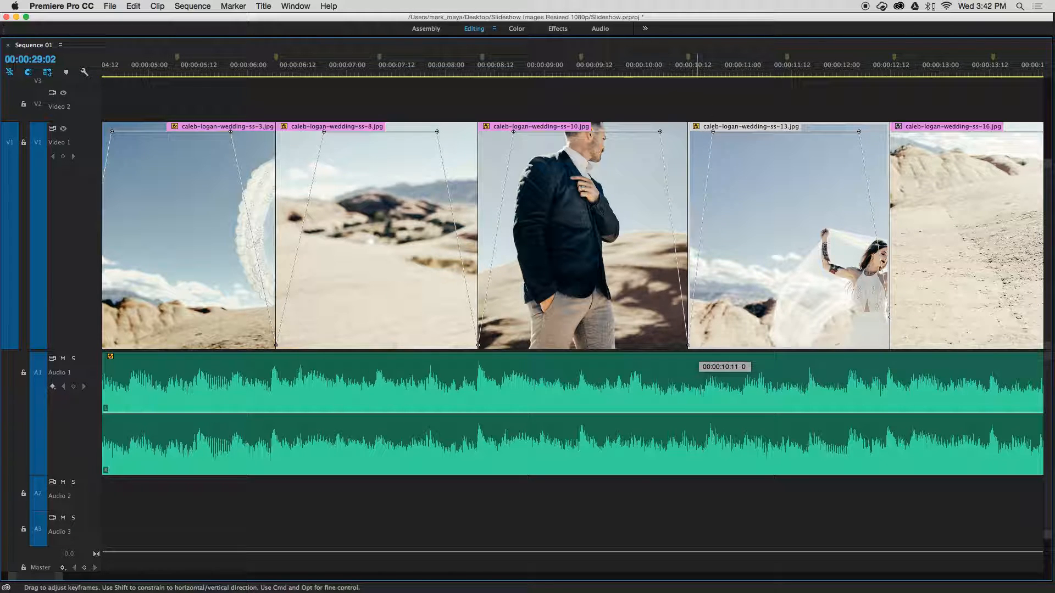
scroll(736, 302, right, 5)
scroll(738, 304, right, 2)
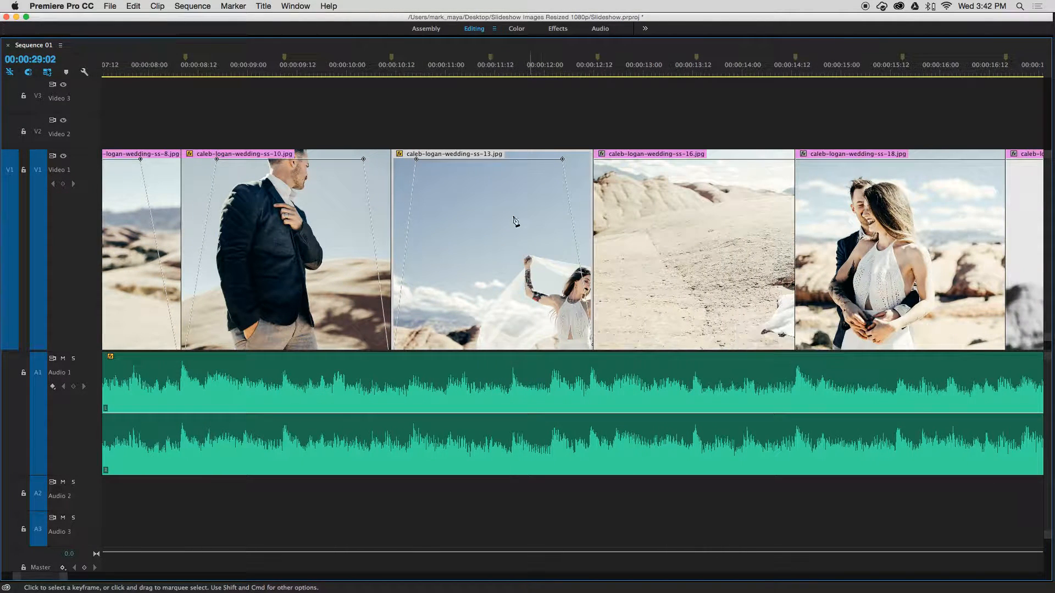
Lengthen the fades on photos ss-13 and ss-10 by moving their inner opacity keyframes toward the middle of each clip.
drag(416, 159, 433, 159)
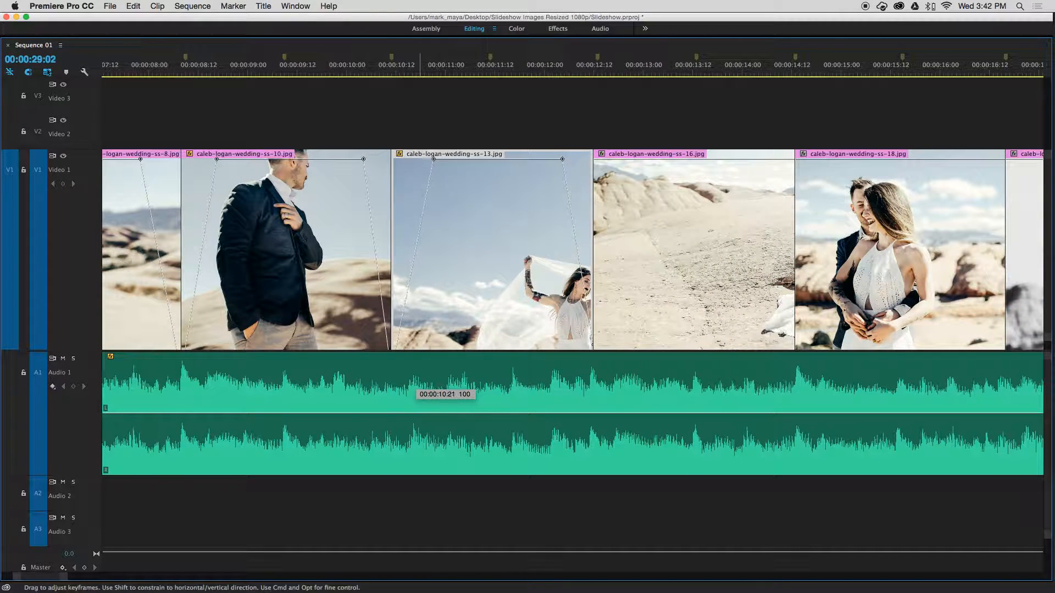
drag(562, 160, 538, 160)
drag(433, 161, 438, 159)
drag(363, 159, 332, 159)
drag(218, 159, 226, 159)
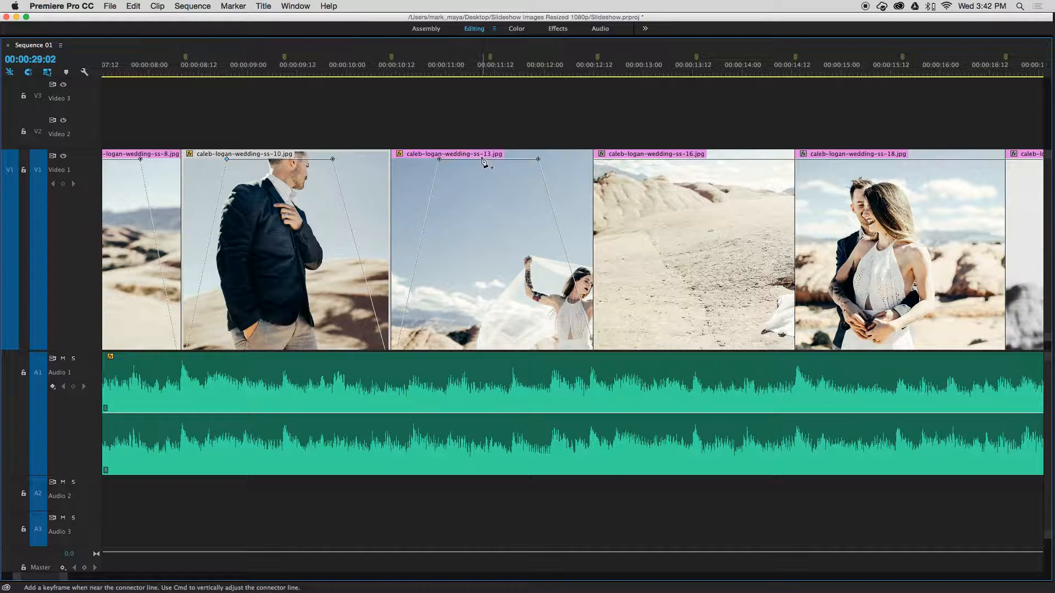
Fade photo ss-16 in and out with four opacity keyframes, lowering the outer pair to zero at the clip's edges.
scroll(602, 202, right, 1)
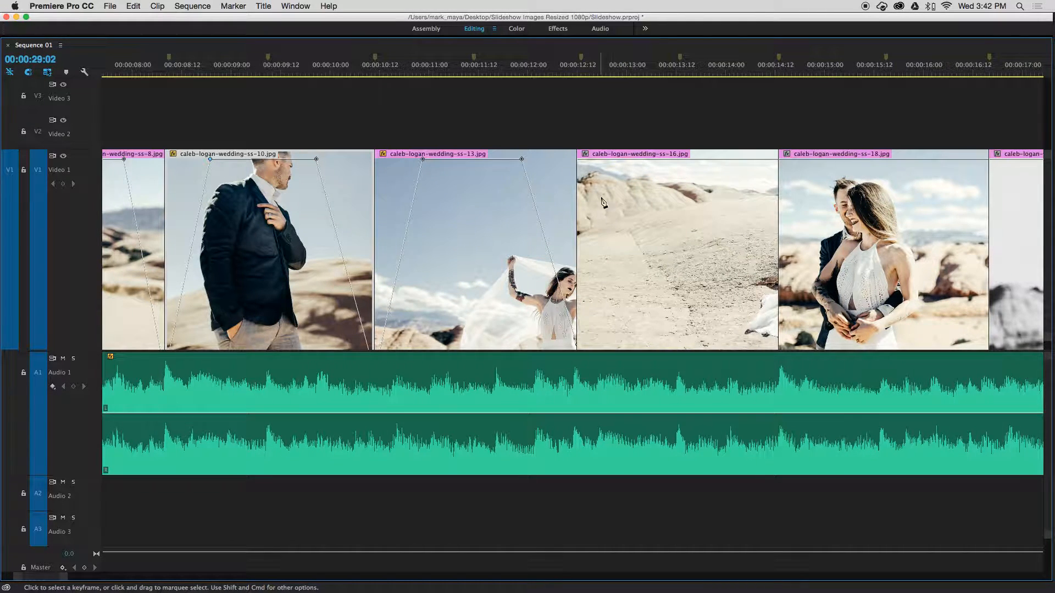
click(589, 159)
click(612, 159)
click(742, 158)
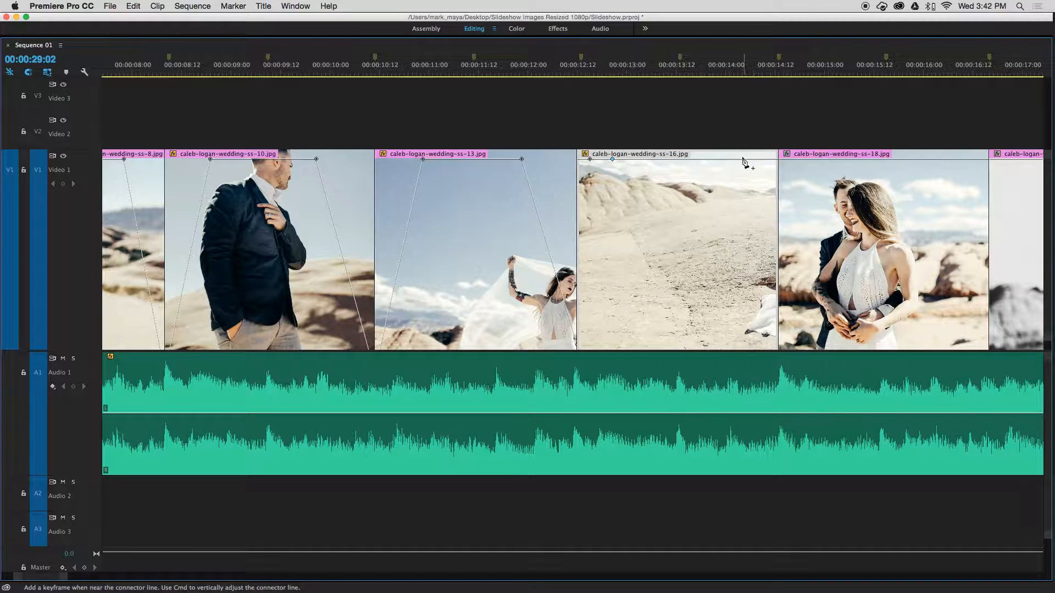
click(759, 159)
drag(758, 160, 759, 382)
drag(590, 158, 589, 386)
scroll(589, 385, left, 1)
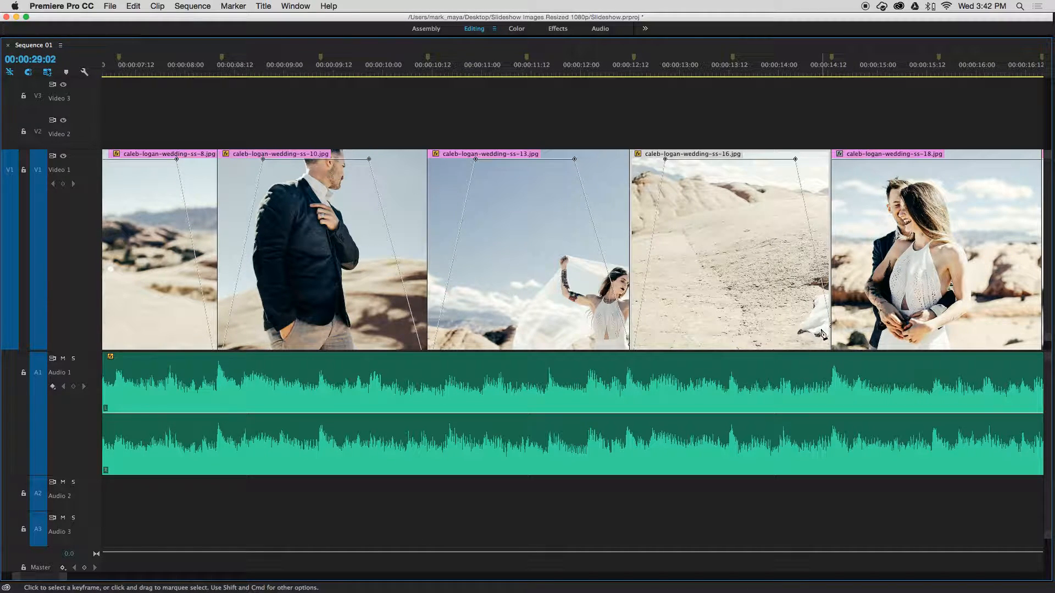
drag(831, 330, 820, 283)
Fade photo ss-18 in and out with four opacity keyframes, zeroing the outer two at its edges and slightly lengthening the fade-in.
scroll(782, 274, right, 2)
scroll(778, 273, right, 2)
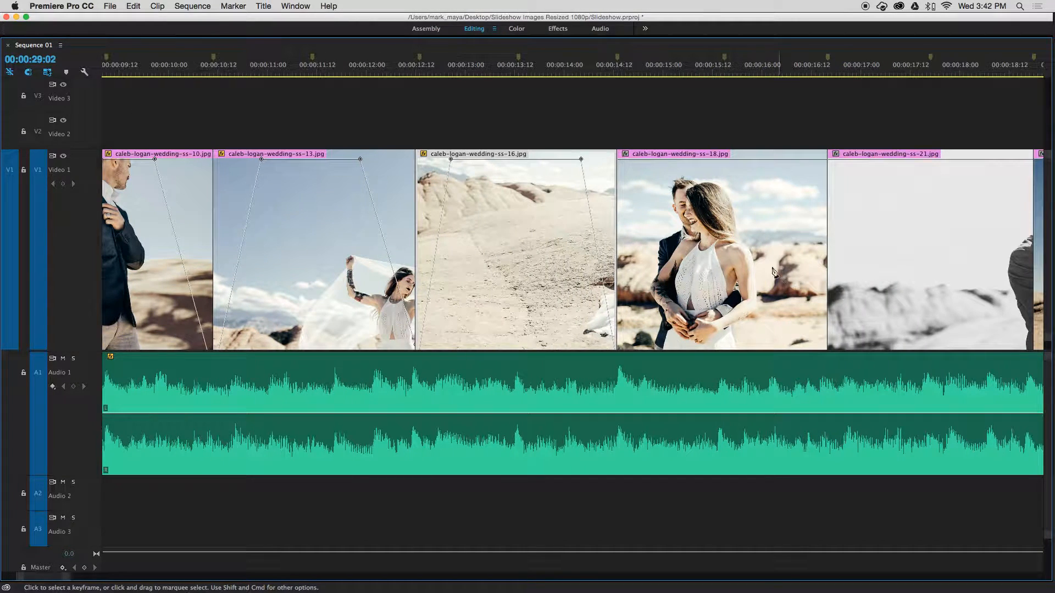
click(640, 160)
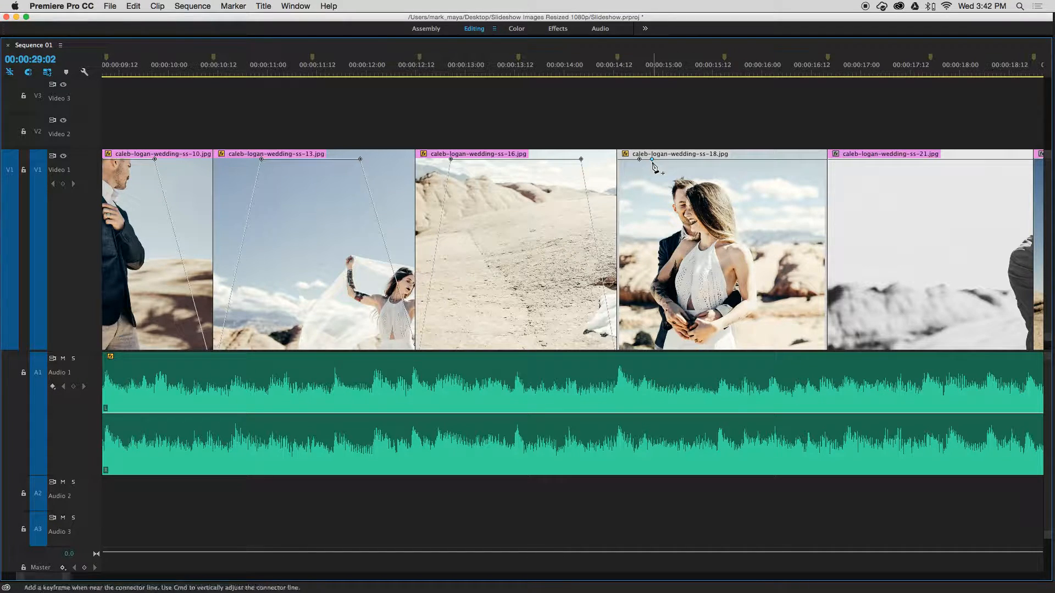
click(653, 160)
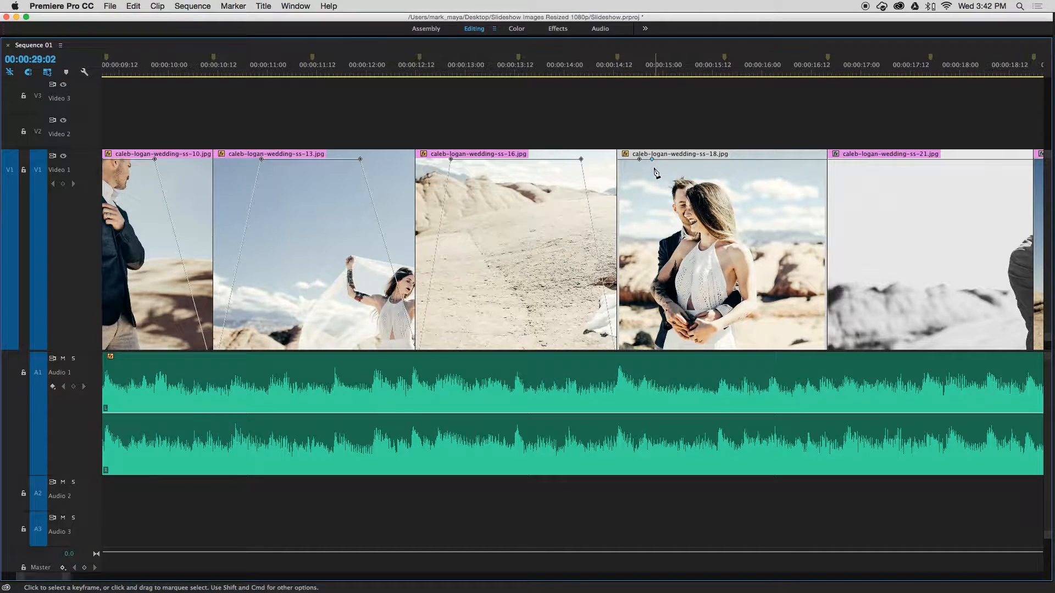
drag(639, 160, 551, 389)
click(803, 159)
drag(806, 160, 824, 349)
drag(653, 160, 662, 159)
Fade photo ss-21 in and out with opacity keyframes, lowering the first and last to zero at the clip's start and end.
scroll(802, 207, right, 5)
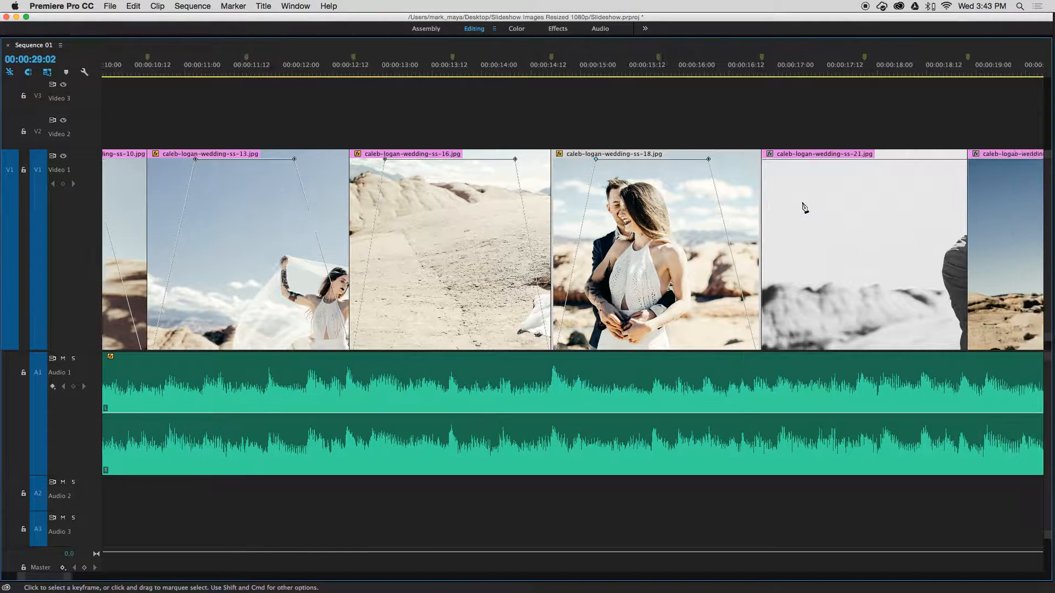
click(602, 158)
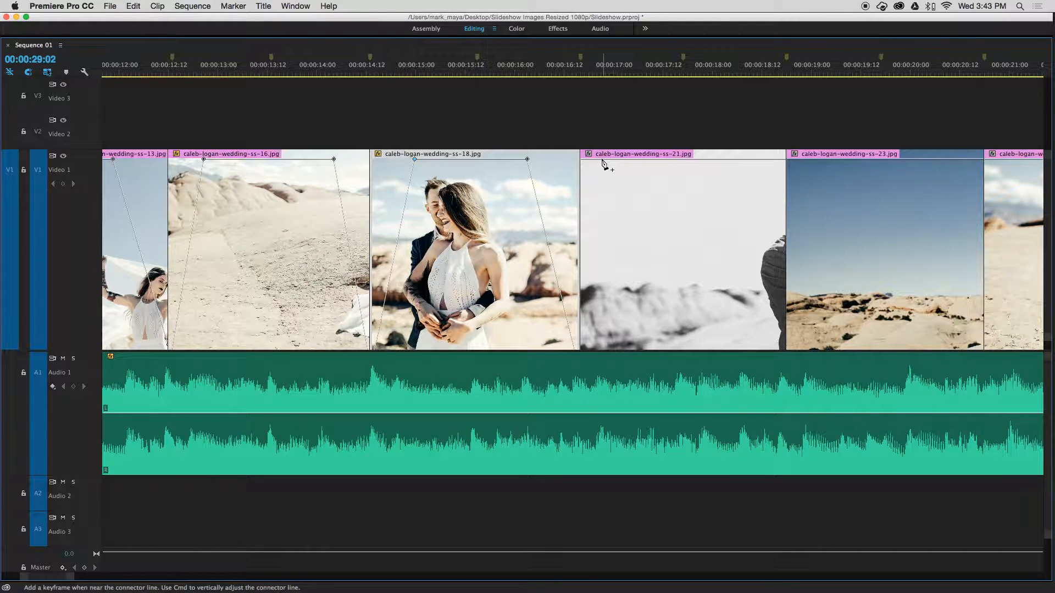
click(741, 159)
drag(765, 159, 780, 349)
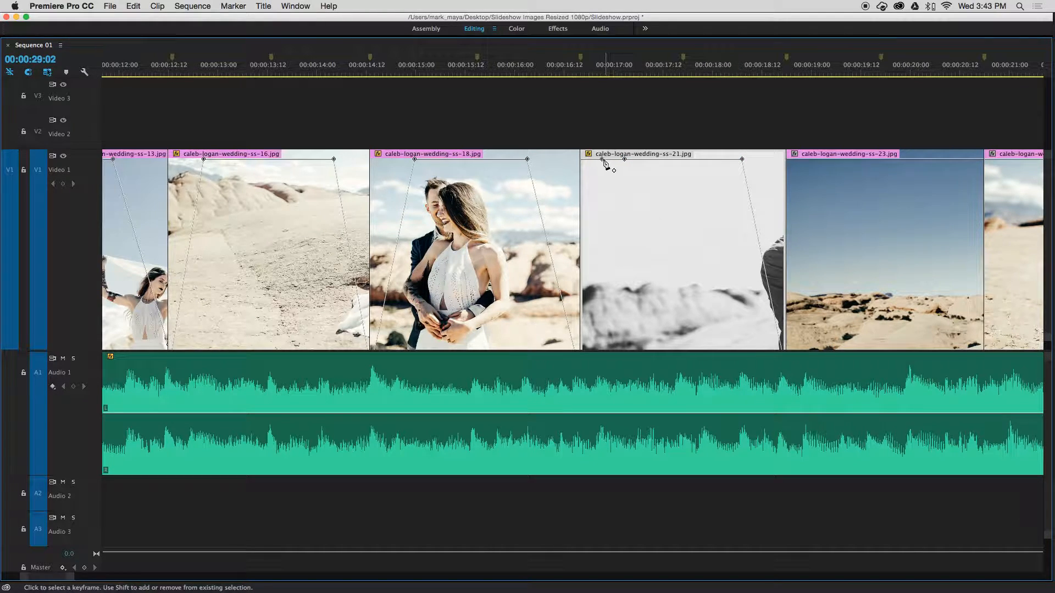
drag(602, 159, 602, 386)
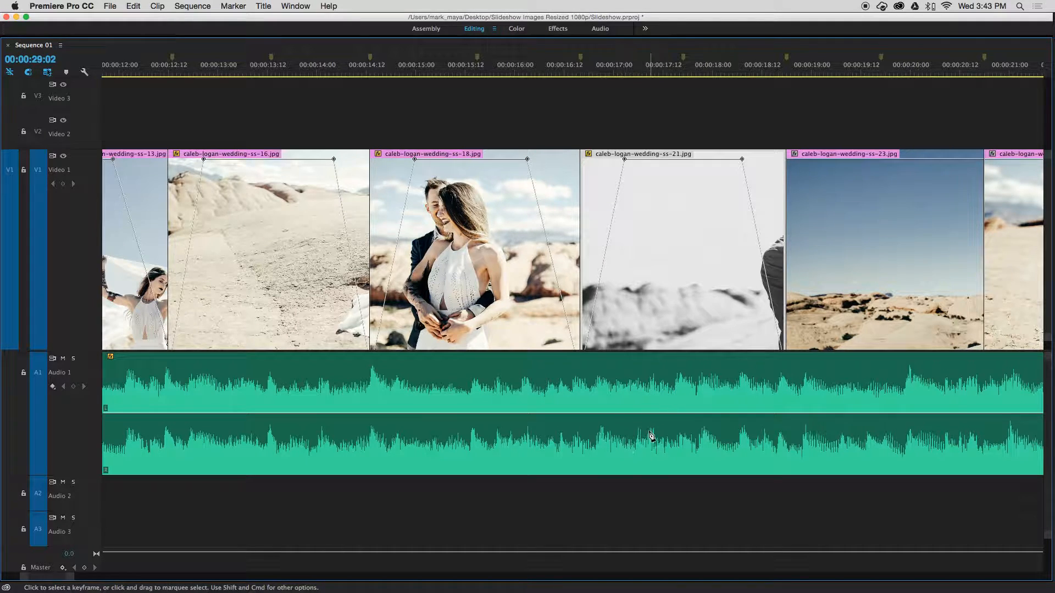
Fade photo ss-23 in and out with four opacity keyframes, zeroing the outer pair at the clip's edges and lengthening the fade-in slightly.
click(807, 160)
click(829, 160)
mouse_move(807, 159)
drag(808, 160, 807, 388)
click(925, 159)
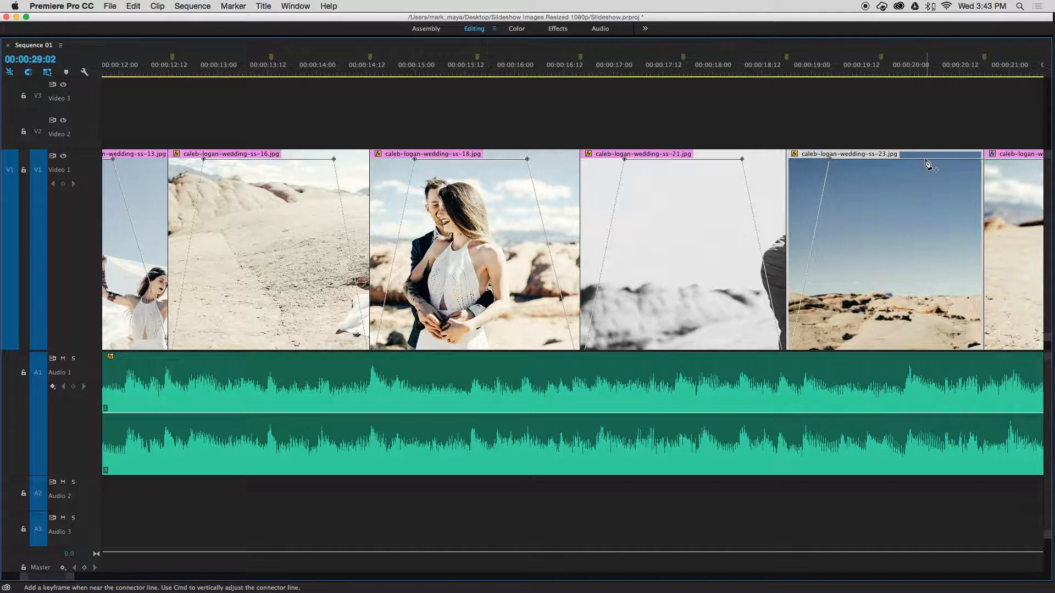
key(grave)
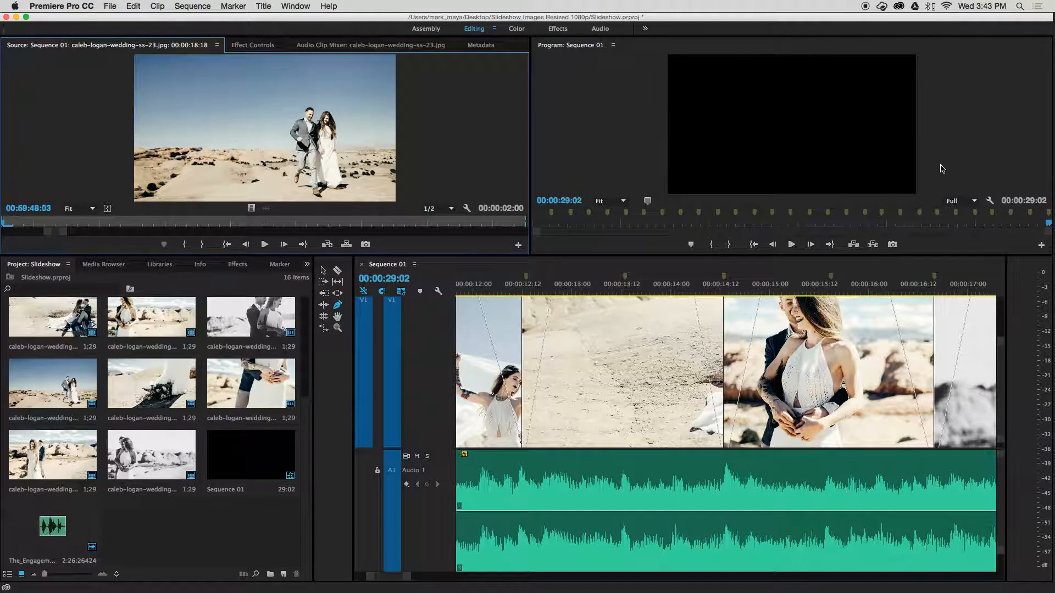
key(grave)
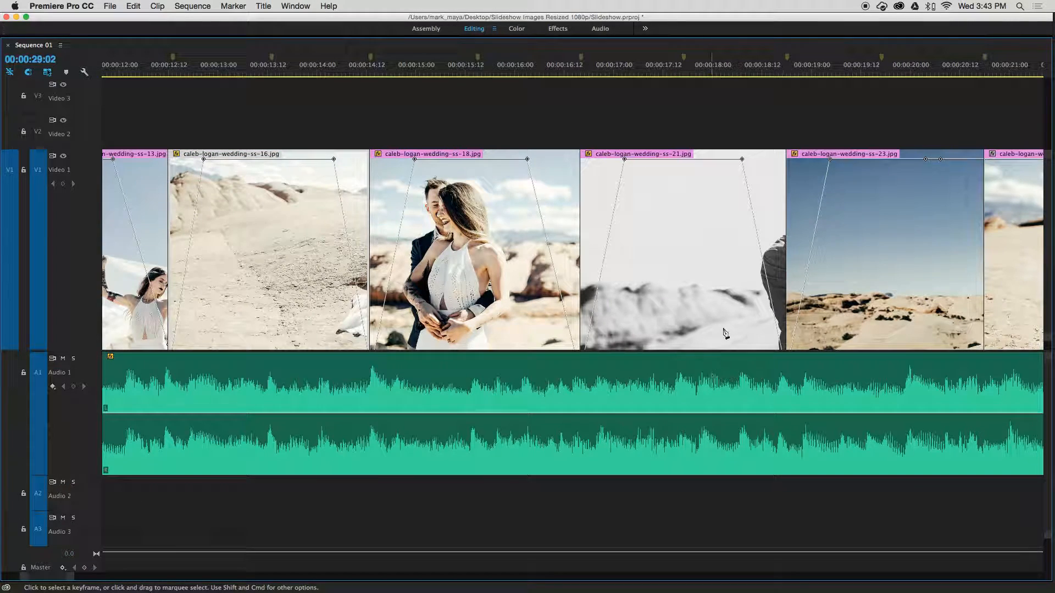
drag(940, 158, 977, 348)
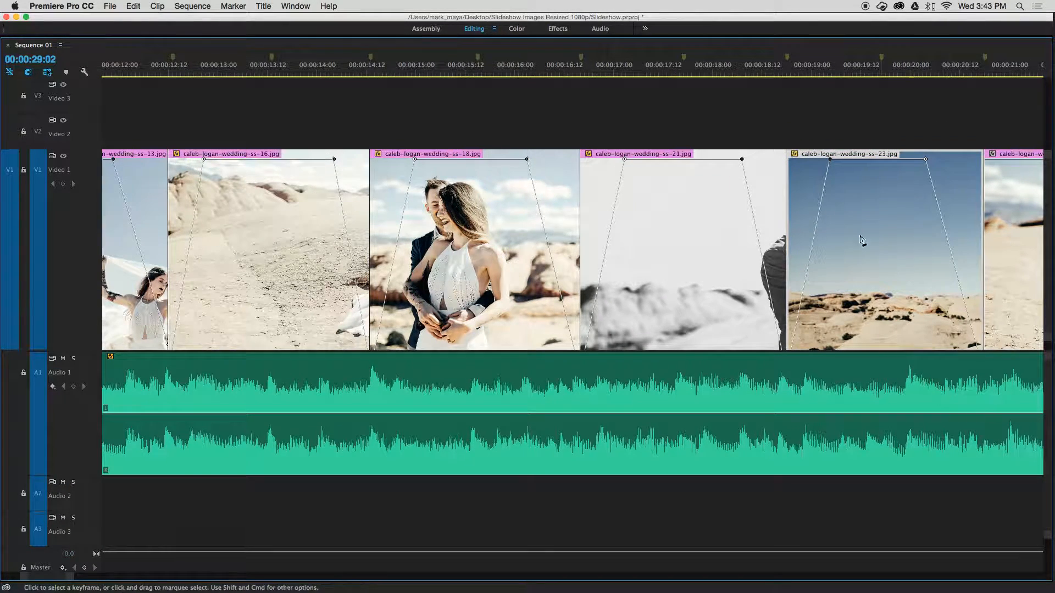
drag(829, 159, 842, 158)
Fade the unnumbered ss photo after ss-23 in and out with four opacity keyframes, lowering the outer two to zero at its edges.
scroll(852, 192, right, 10)
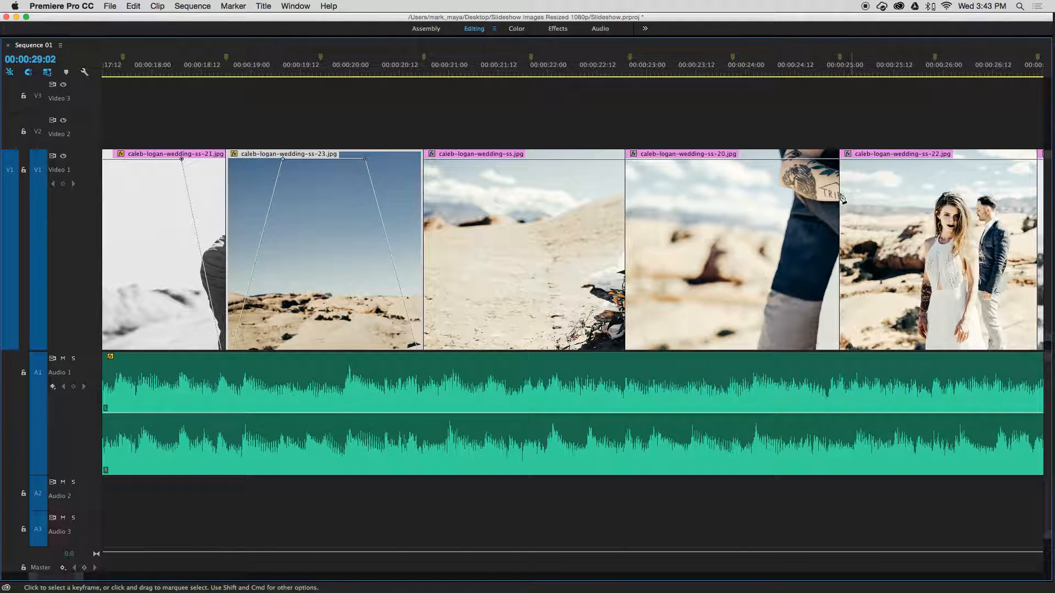
click(449, 158)
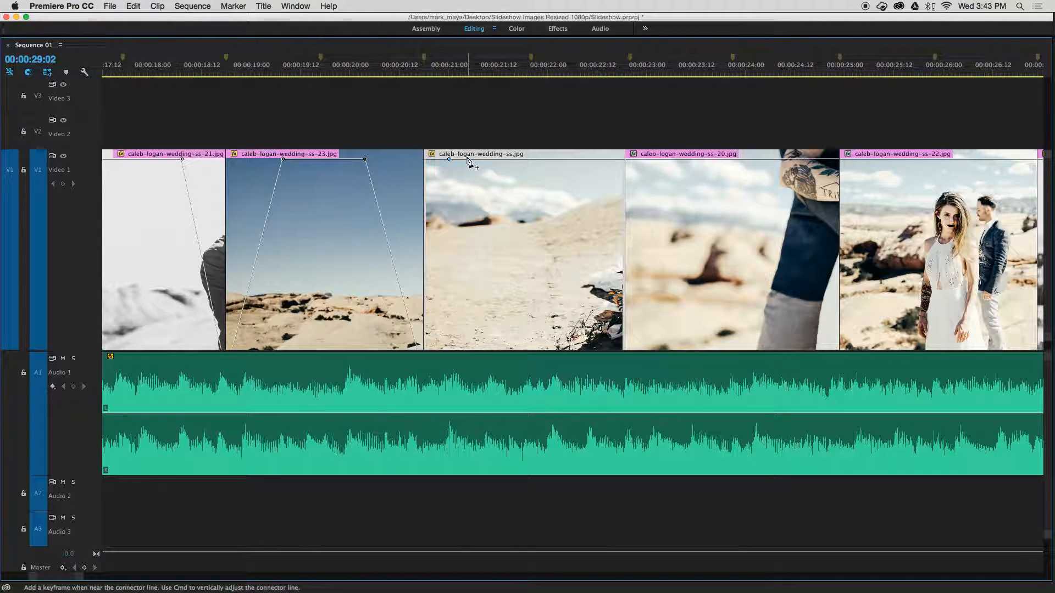
click(472, 159)
click(583, 159)
key(grave)
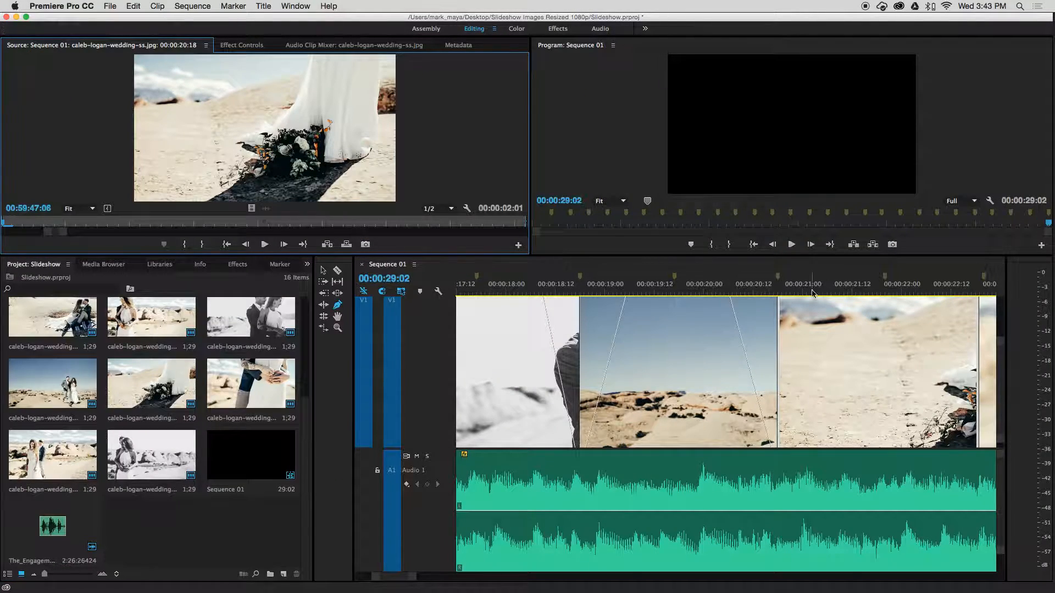
key(grave)
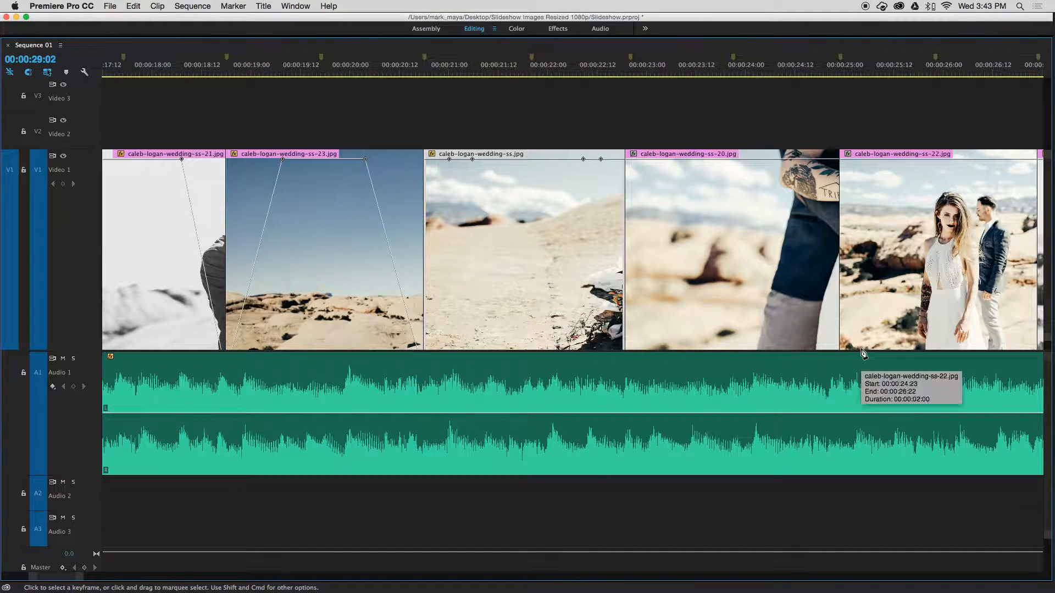
drag(601, 159, 618, 385)
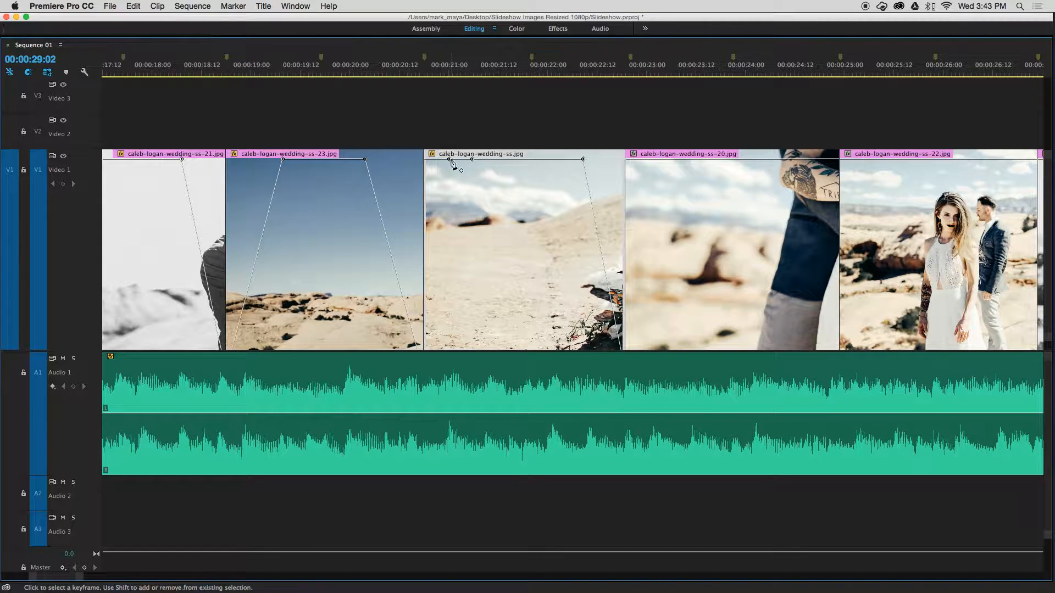
drag(450, 159, 431, 386)
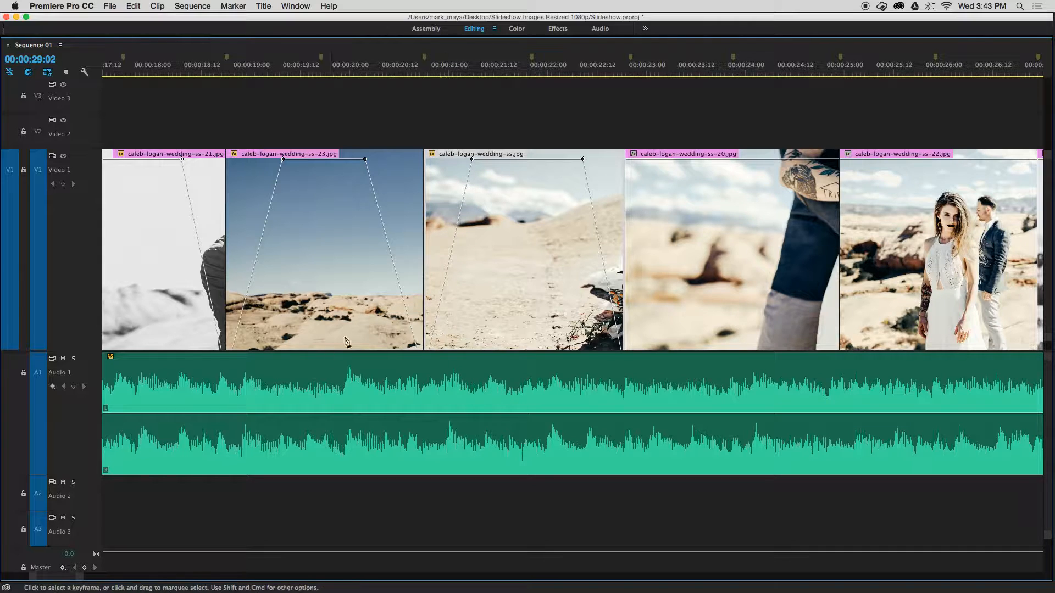
Fade photo ss-20 in from its start and out at its end, using opacity keyframes with the outer two at zero.
click(648, 159)
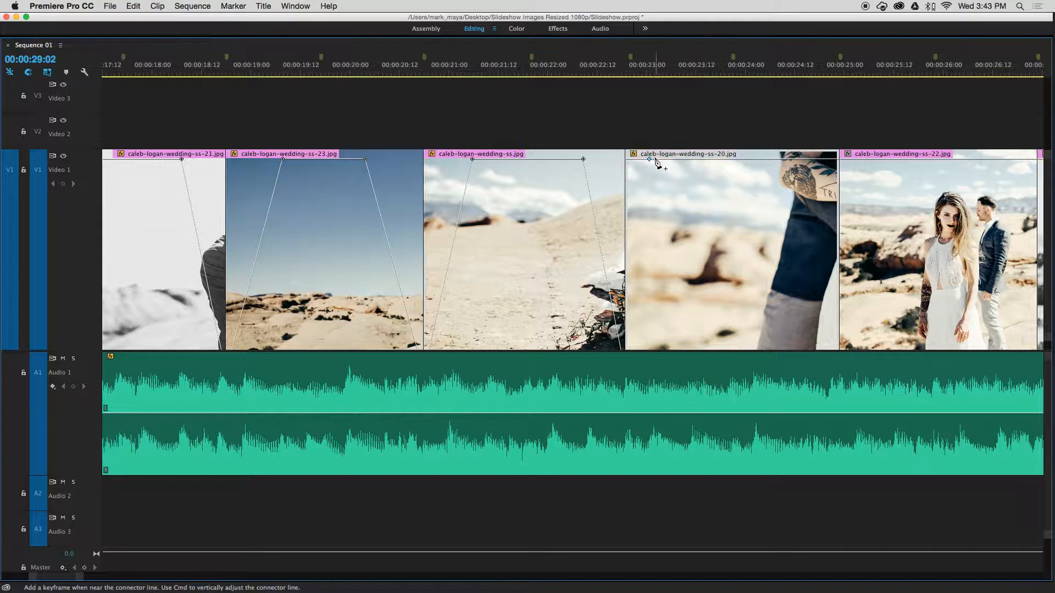
click(805, 159)
drag(824, 161, 832, 385)
drag(649, 160, 650, 385)
drag(806, 159, 142, 431)
Fade photo ss-22 in and out with four opacity keyframes, zeroing the outer pair at its edges and lengthening the fade-in.
click(851, 159)
click(867, 160)
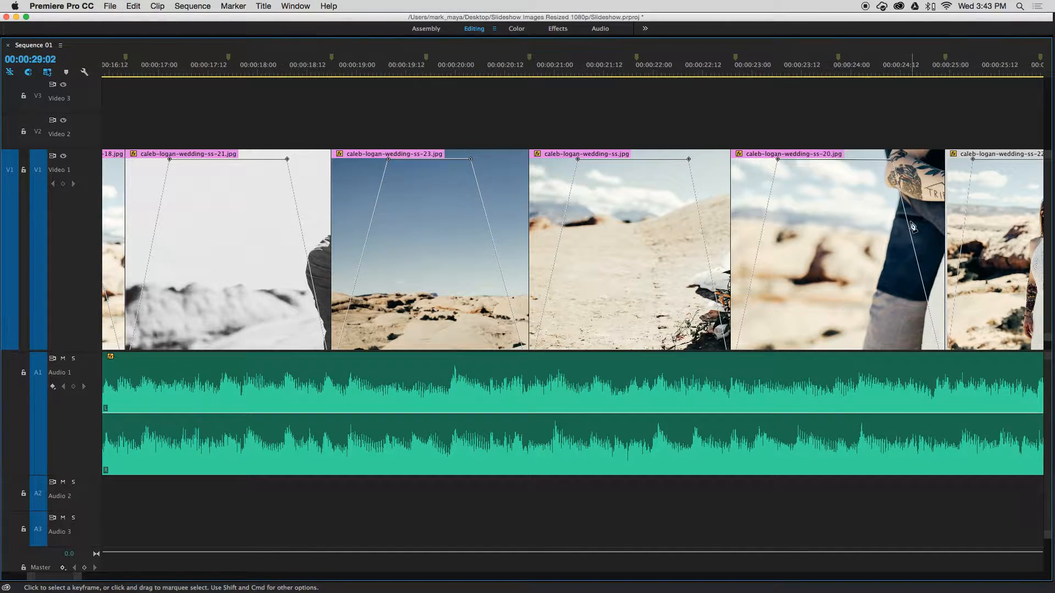
scroll(912, 225, right, 8)
scroll(912, 225, down, 1)
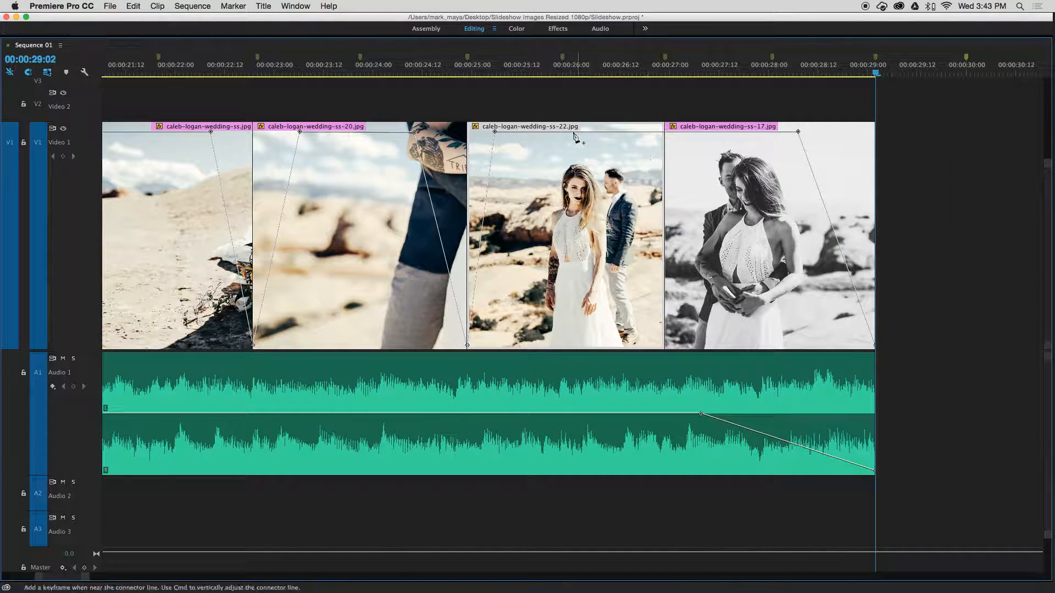
click(612, 132)
drag(635, 132, 663, 346)
scroll(784, 303, right, 2)
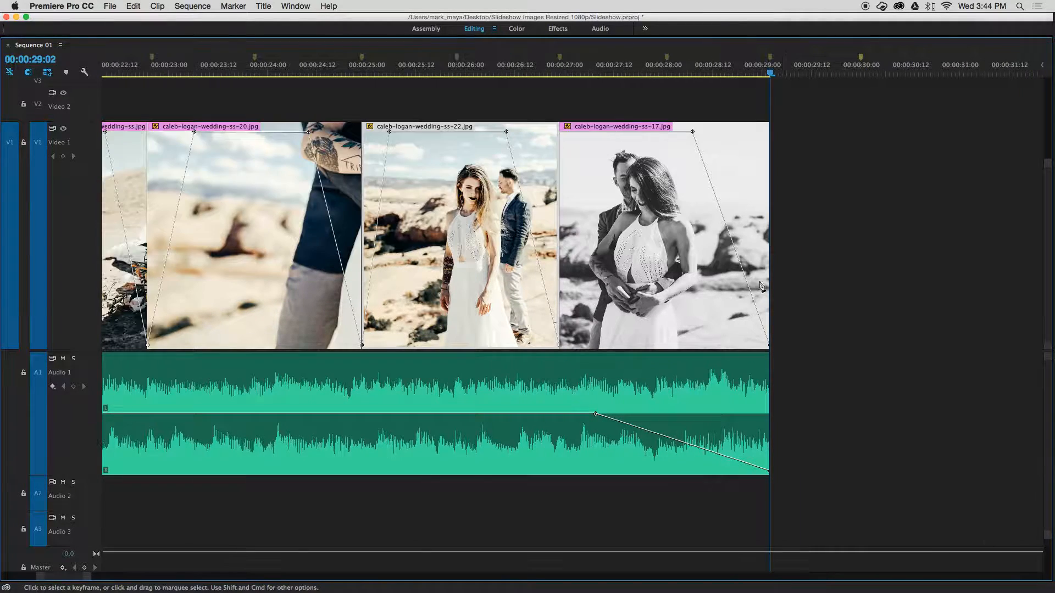
drag(390, 133, 413, 132)
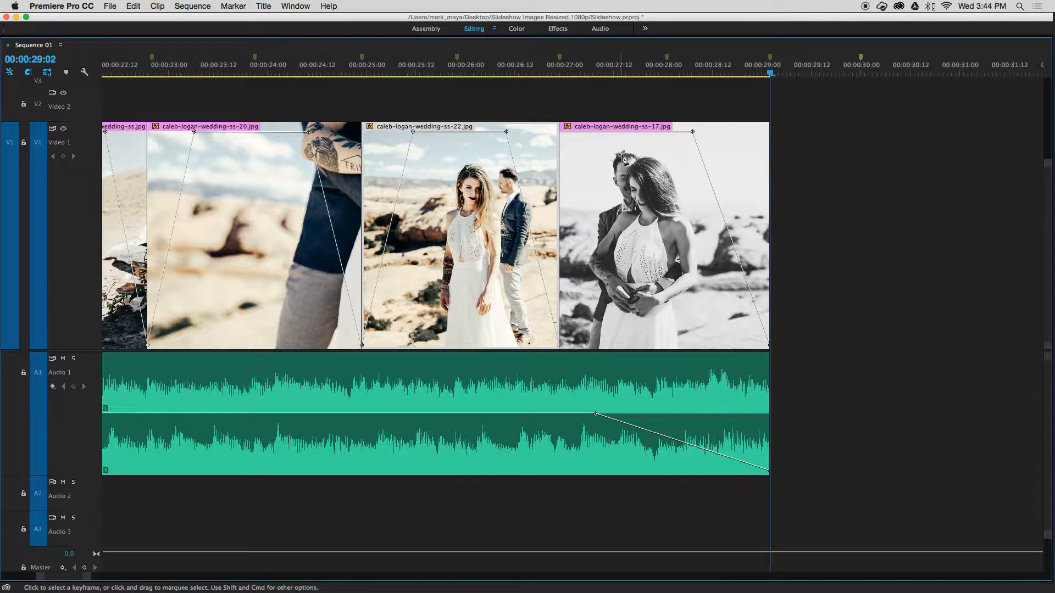
Add a fade-in to the last photo (ss-17) with two opacity keyframes, lowering the first to zero at the clip's start.
click(593, 133)
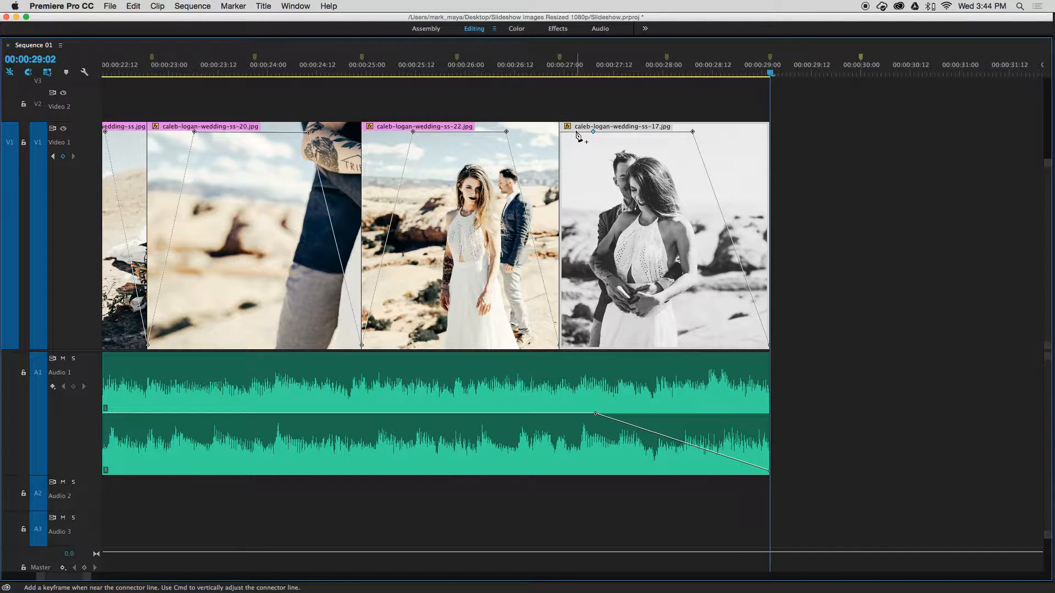
drag(561, 132, 575, 357)
drag(594, 133, 606, 132)
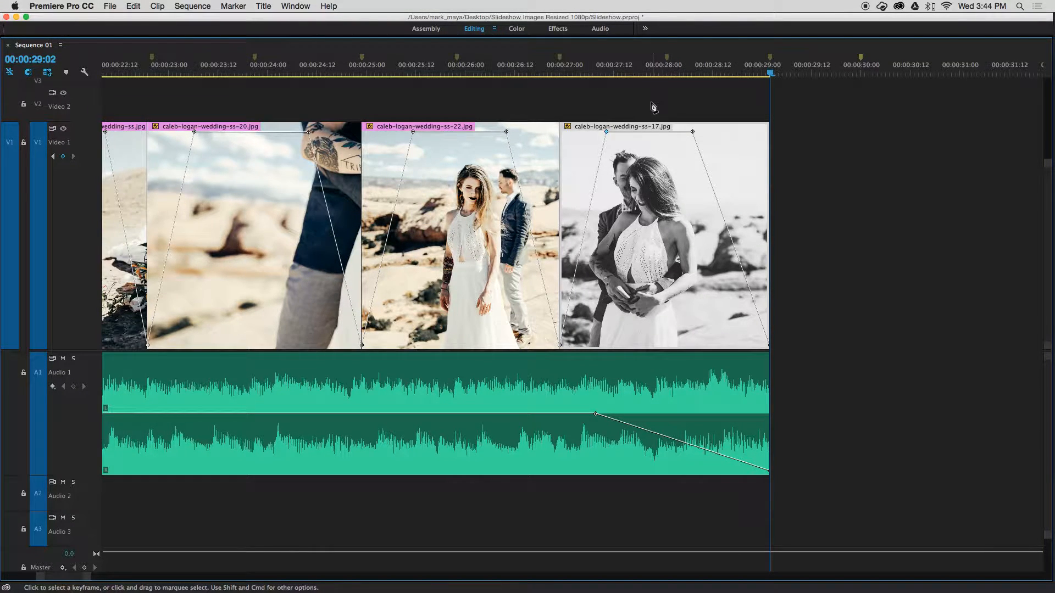
Play the whole slideshow from the beginning in an enlarged program view to check the fades against the music.
key(grave)
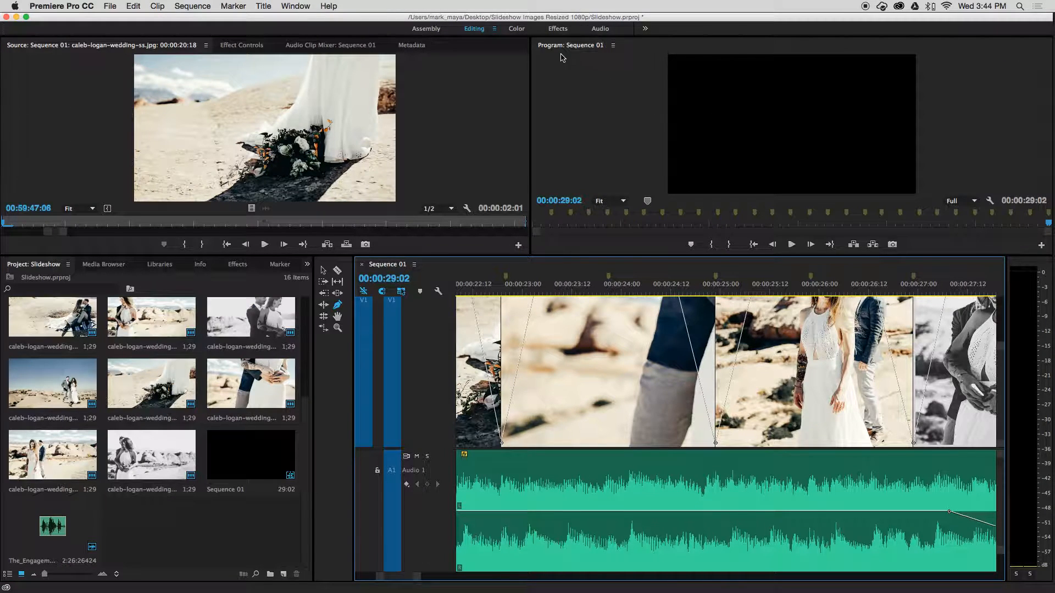
click(771, 113)
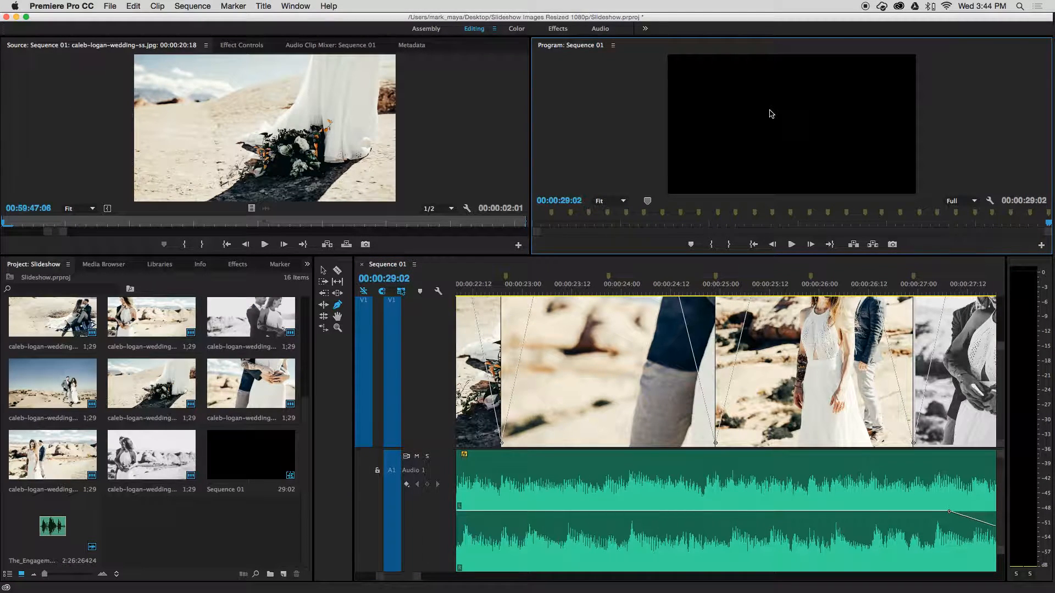
key(grave)
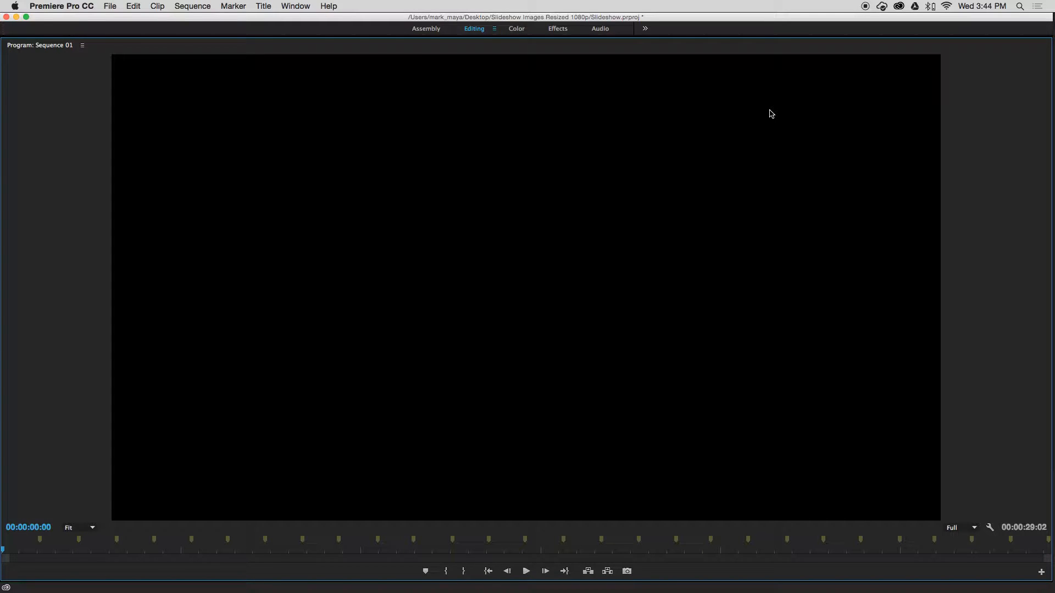
key(space)
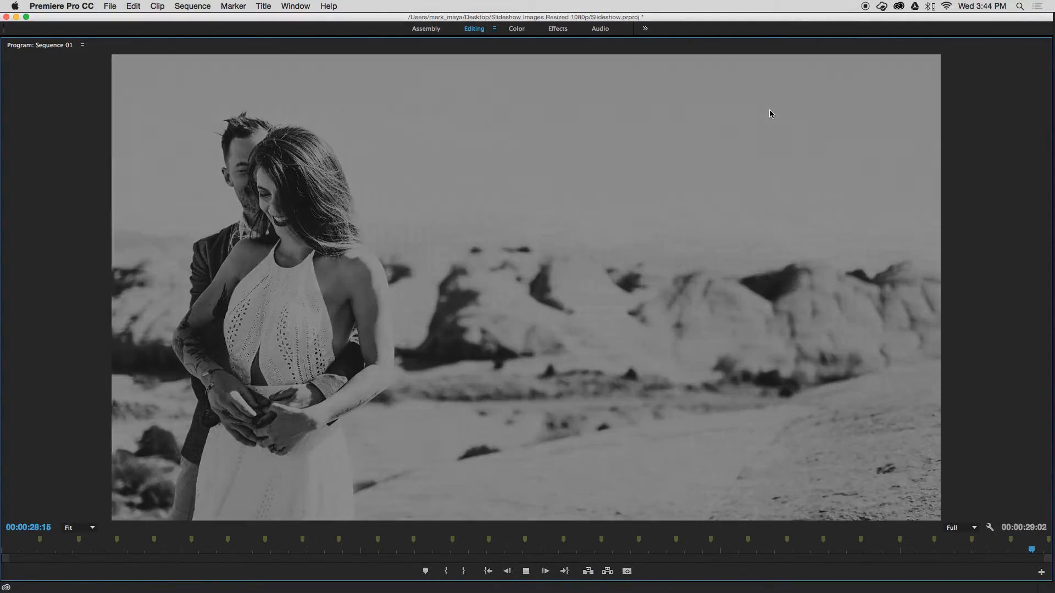
key(grave)
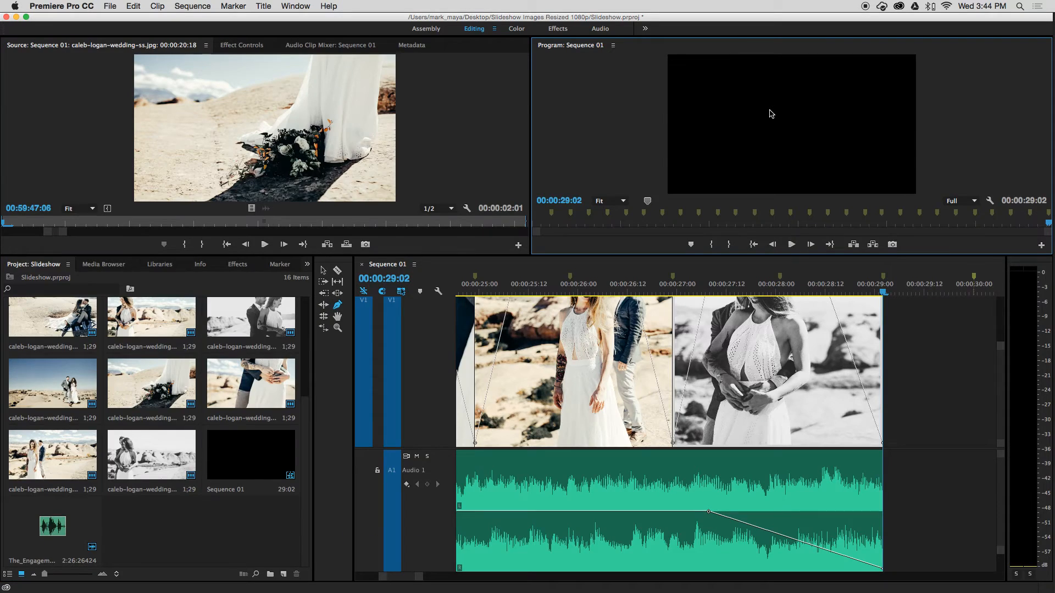